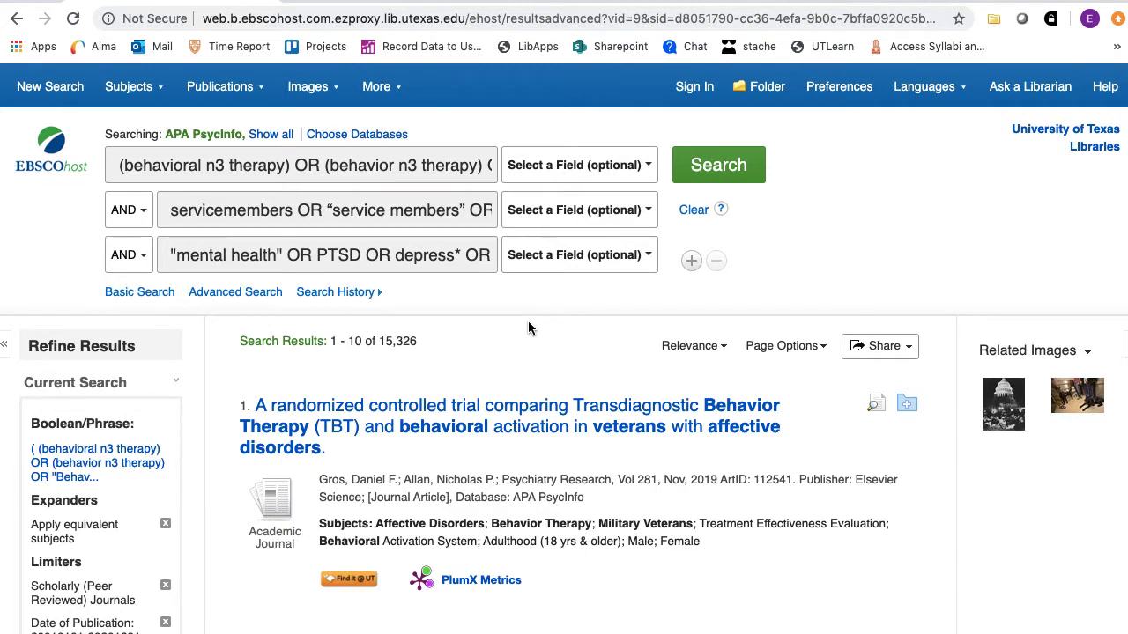
Step: Add a fourth search row joined with AND, enter "african american" OR black in it, and run the search
{"action": "left_click", "coordinate": [691, 261]}
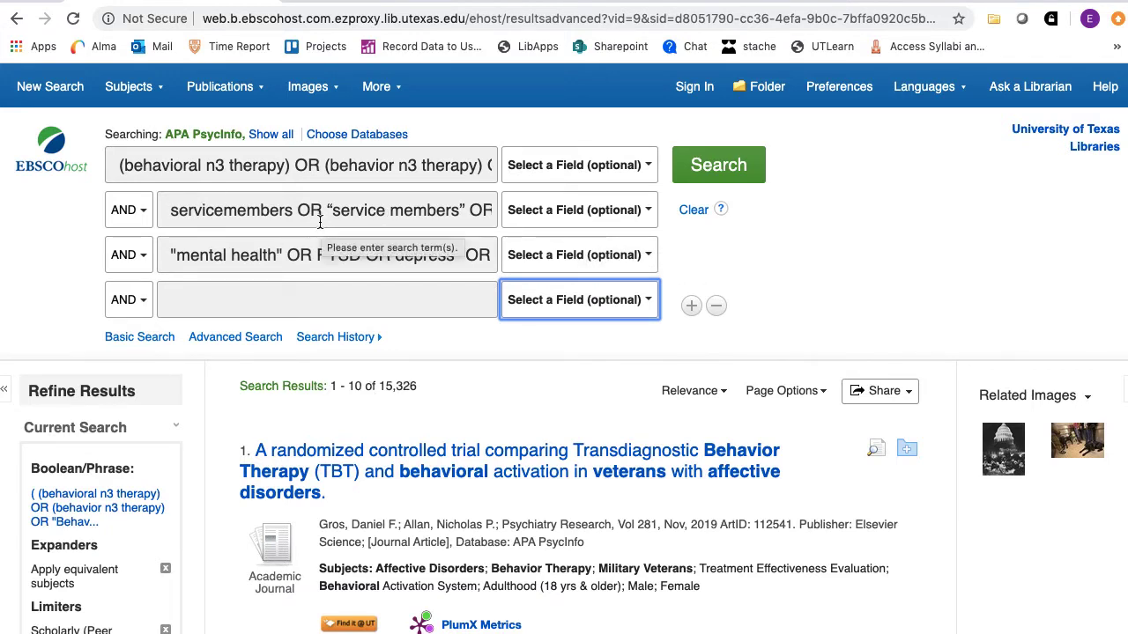
{"action": "left_click", "coordinate": [319, 299]}
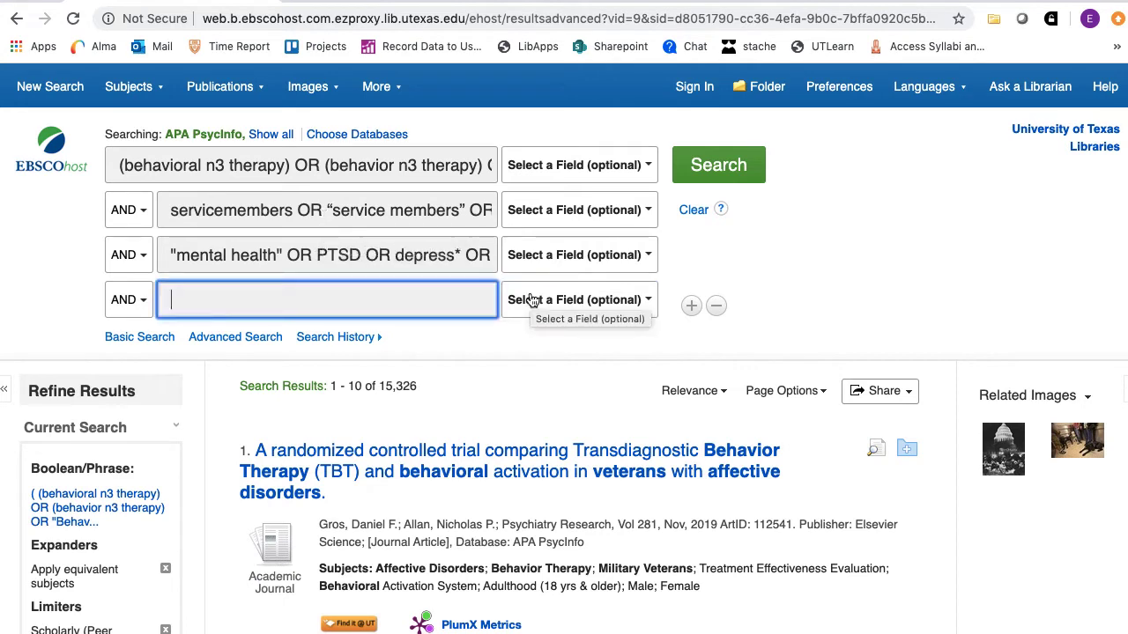
{"action": "left_click", "coordinate": [225, 168]}
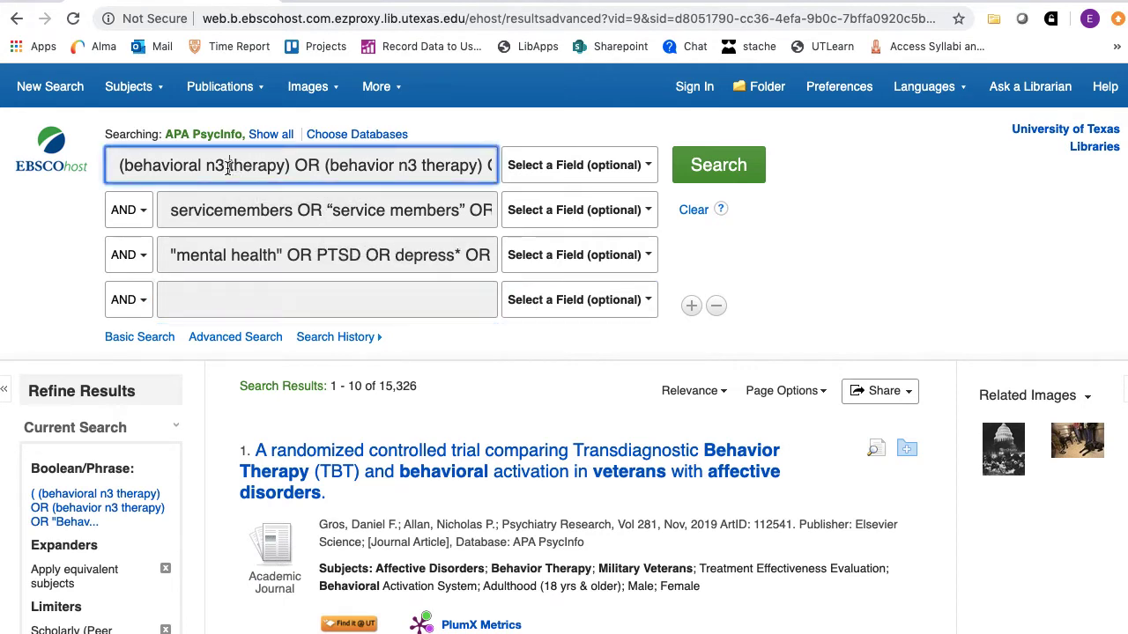
{"action": "left_click", "coordinate": [226, 209]}
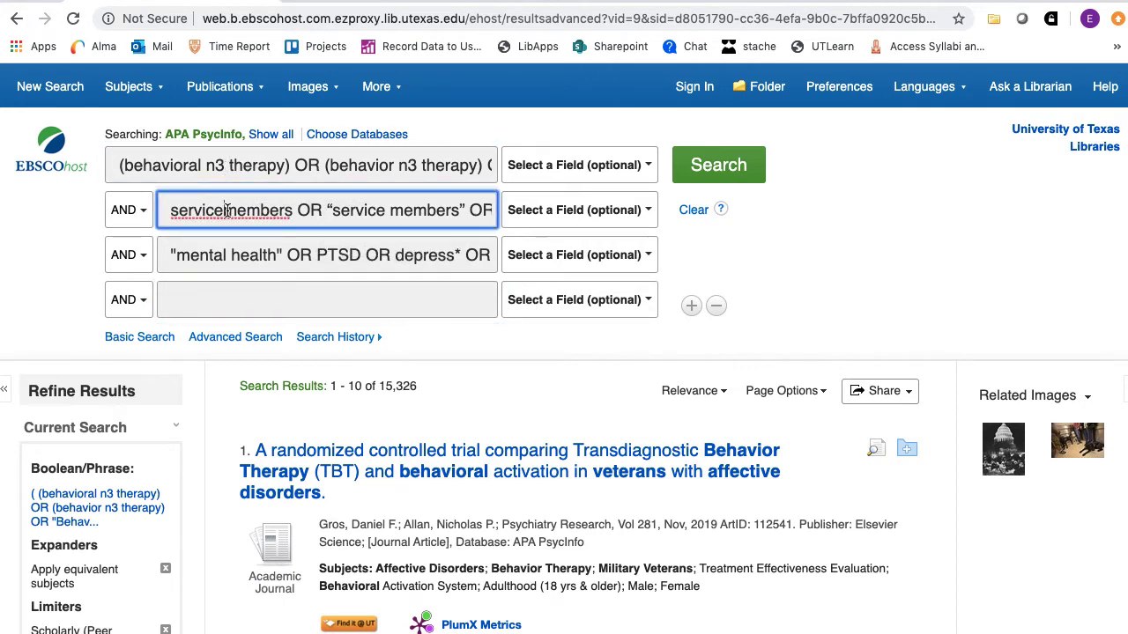
{"action": "left_click", "coordinate": [227, 255]}
{"action": "left_click", "coordinate": [270, 155]}
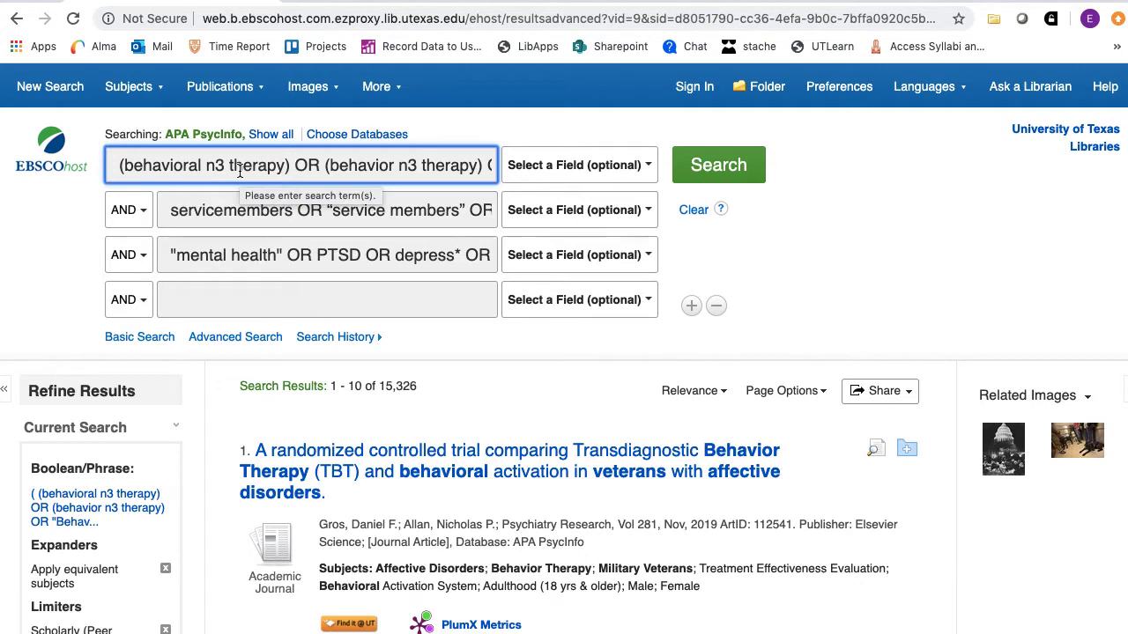
{"action": "left_click", "coordinate": [232, 210]}
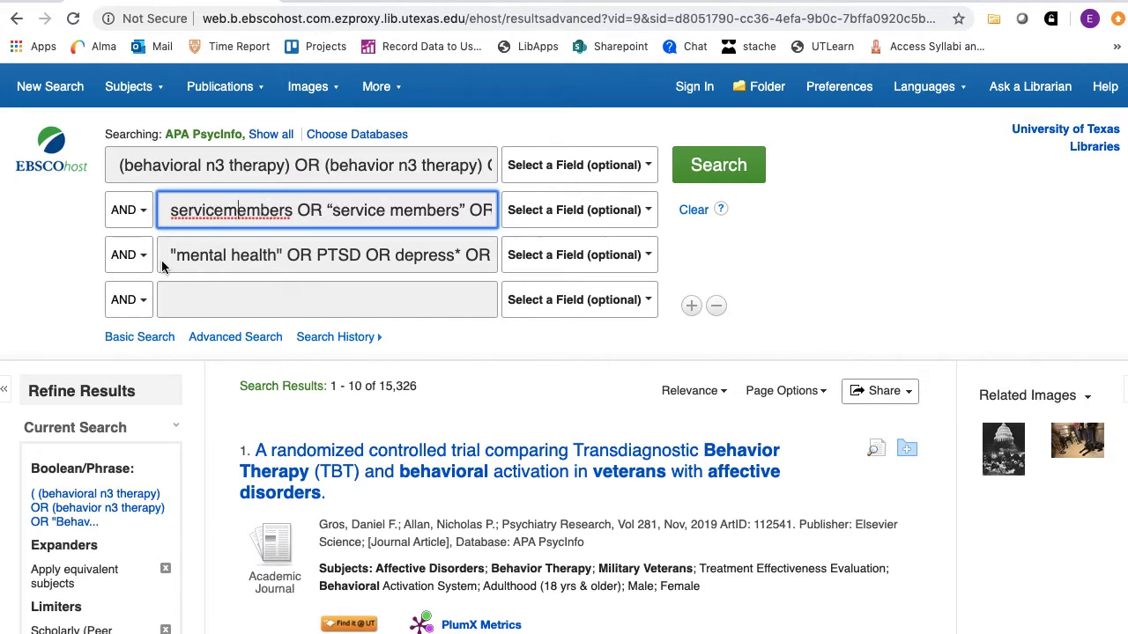
{"action": "left_click", "coordinate": [209, 302]}
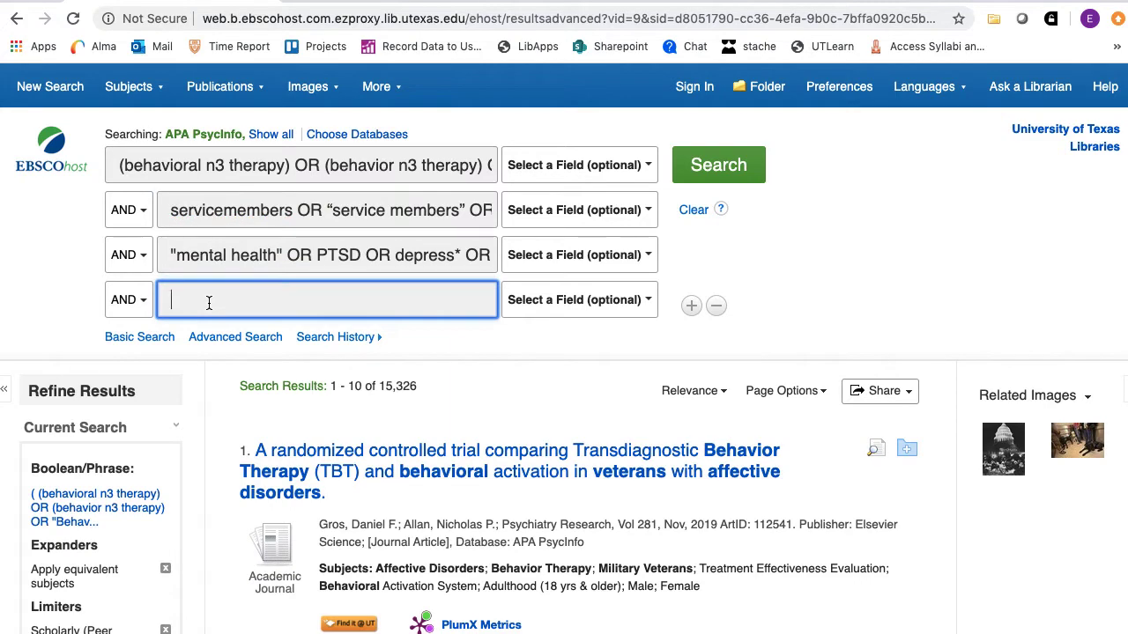
{"action": "type", "text": "\"african american"}
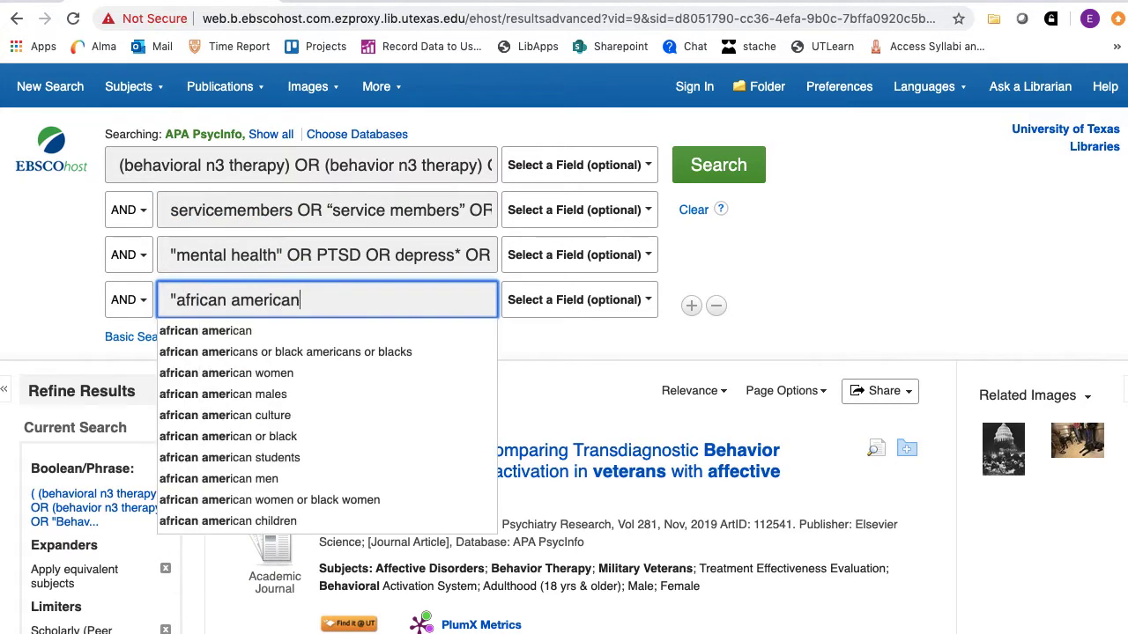
{"action": "type", "text": "\" OR black"}
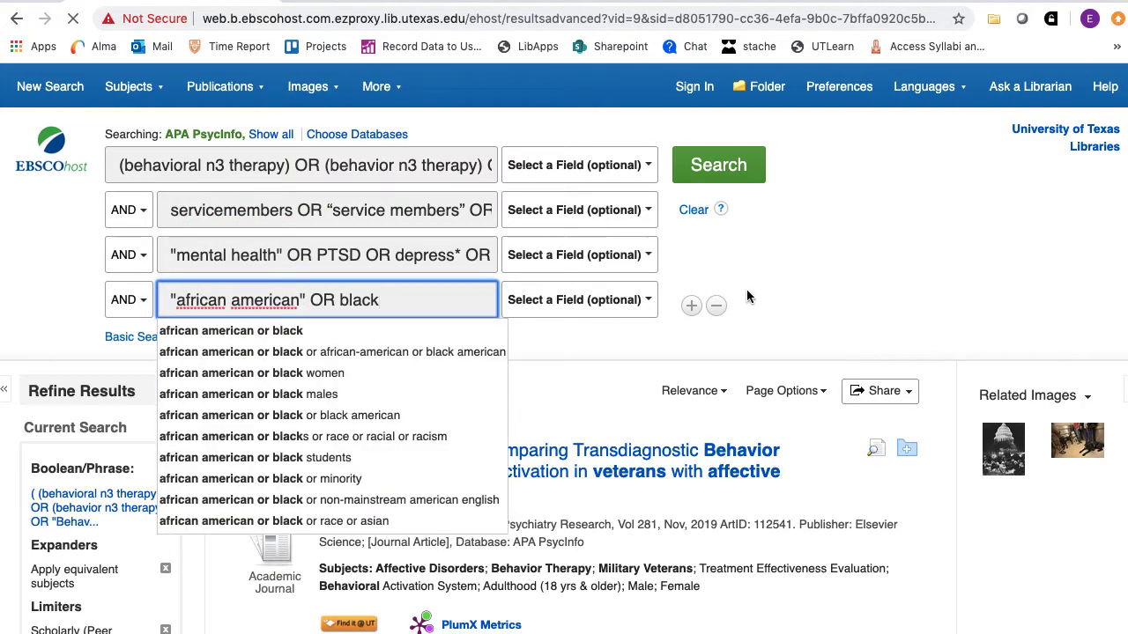
{"action": "key", "text": "Return"}
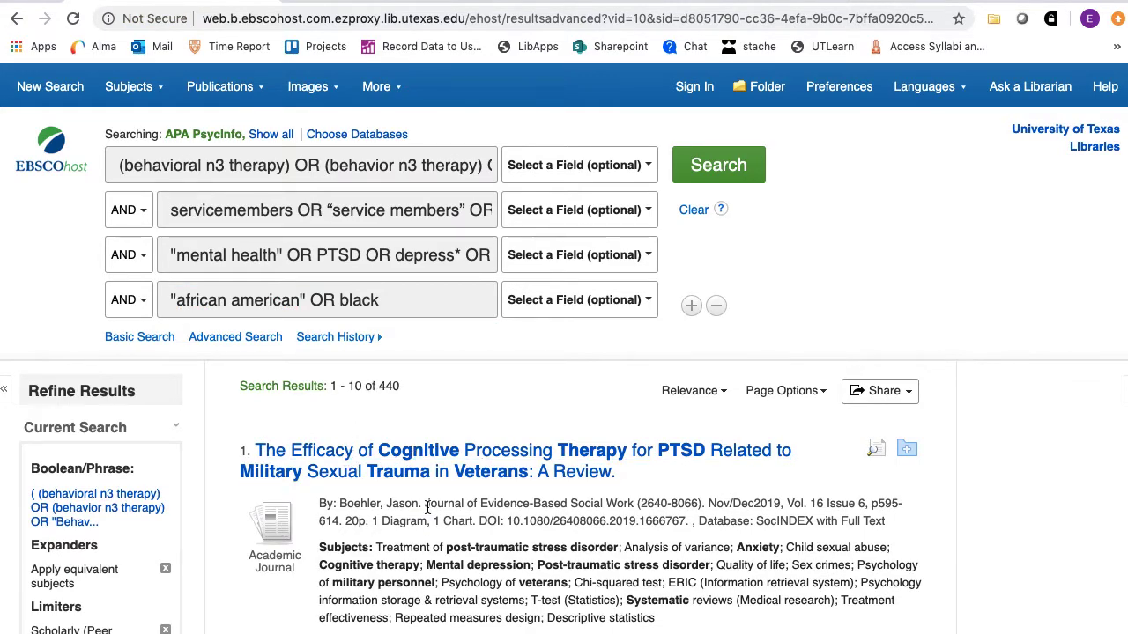
Step: Extend the fourth search row's terms with OR minority and rerun the search
{"action": "scroll", "coordinate": [428, 507], "scroll_direction": "down", "scroll_amount": 3}
{"action": "scroll", "coordinate": [427, 507], "scroll_direction": "down", "scroll_amount": 6}
{"action": "scroll", "coordinate": [428, 516], "scroll_direction": "up", "scroll_amount": 9}
{"action": "left_click", "coordinate": [389, 305]}
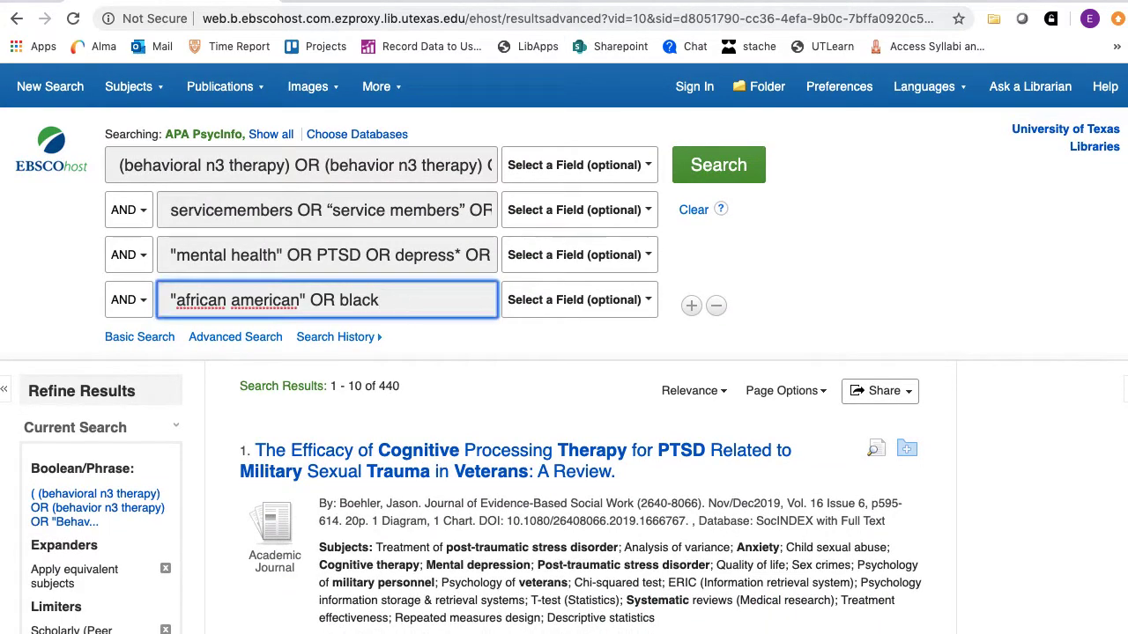
{"action": "type", "text": "OR minor"}
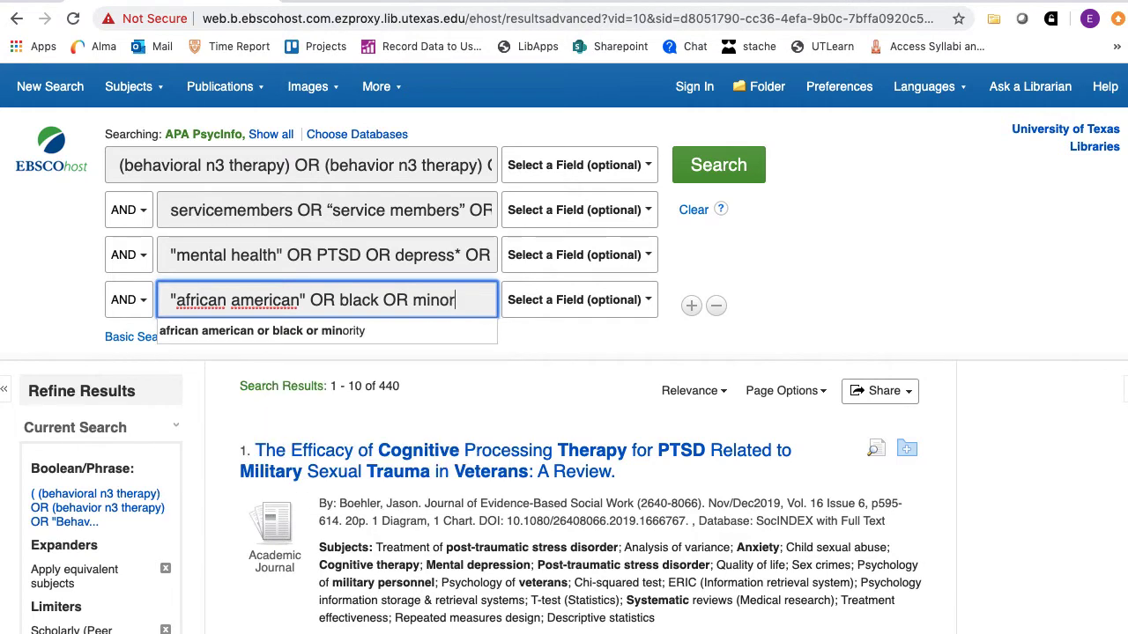
{"action": "type", "text": "ity"}
{"action": "key", "text": "Return"}
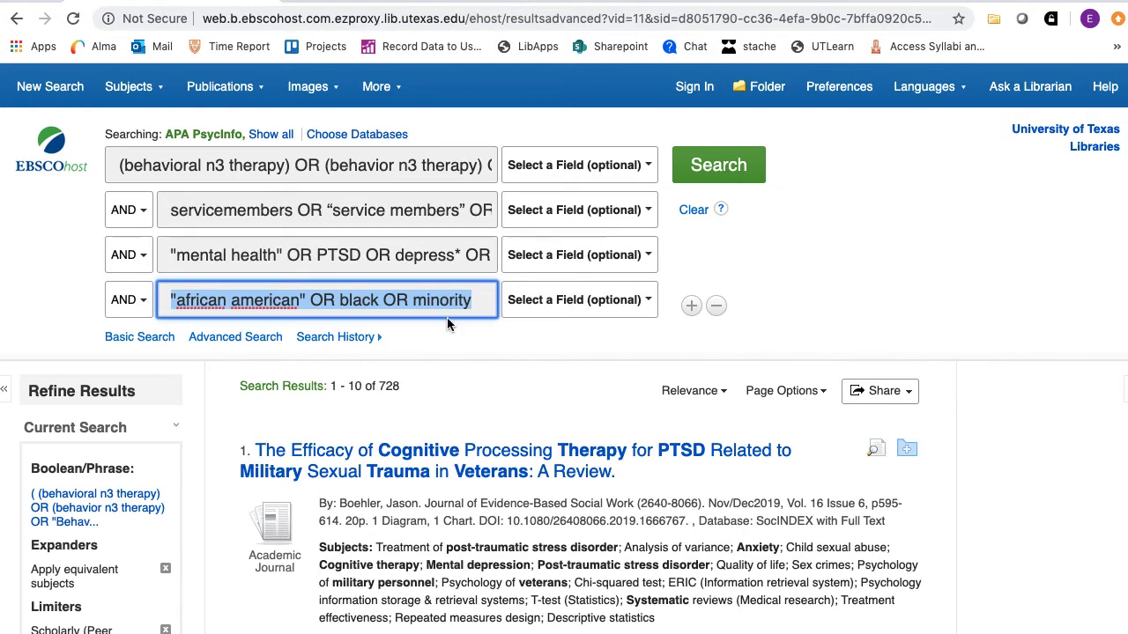
Step: Clear the terms in the fourth search row and rerun the search with the original three concepts
{"action": "key", "text": "BackSpace"}
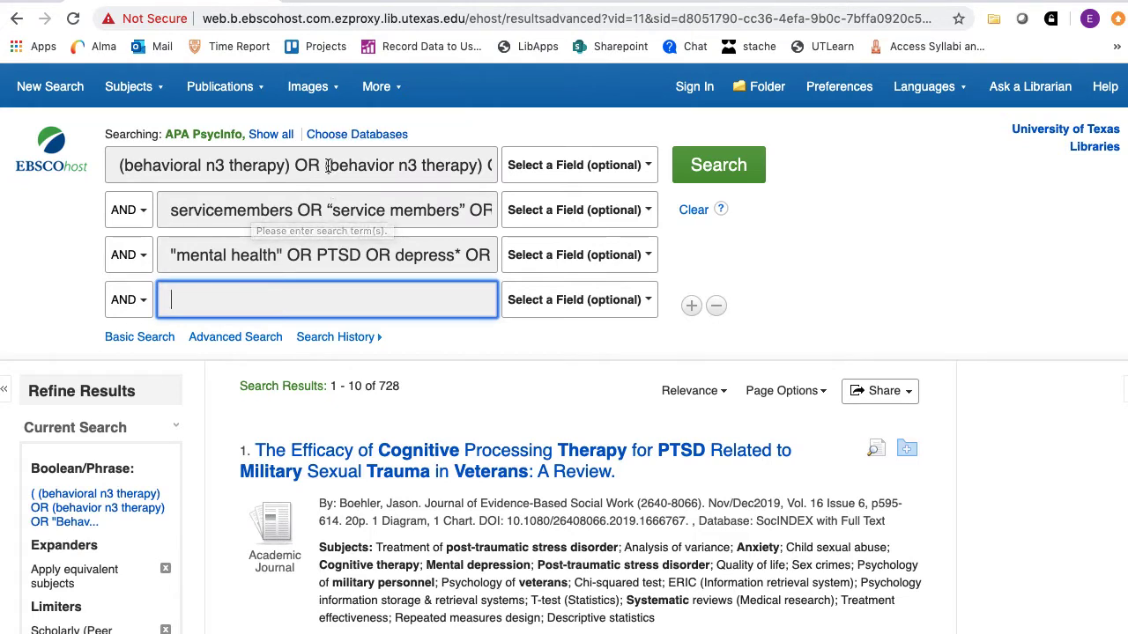
{"action": "left_click", "coordinate": [331, 262]}
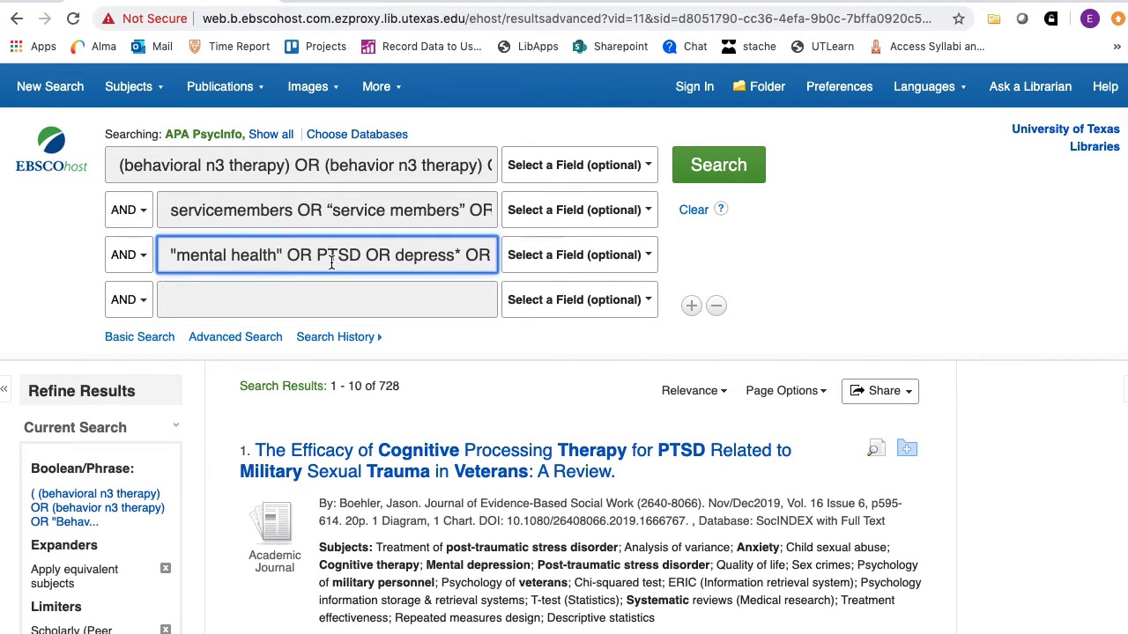
{"action": "key", "text": "Return"}
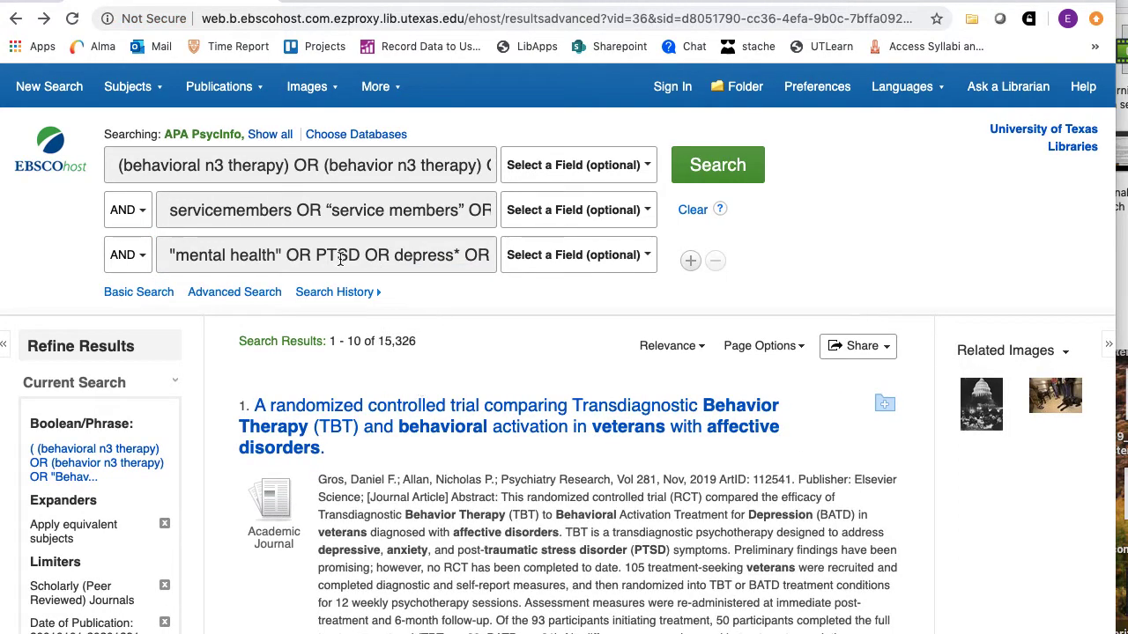
Step: Replace the third row's mental health terms with PTSD OR "post traumatic" OR posttaumatic OR post-traumatic and run the search
{"action": "left_click_drag", "start_coordinate": [315, 252], "coordinate": [169, 254]}
{"action": "key", "text": "BackSpace"}
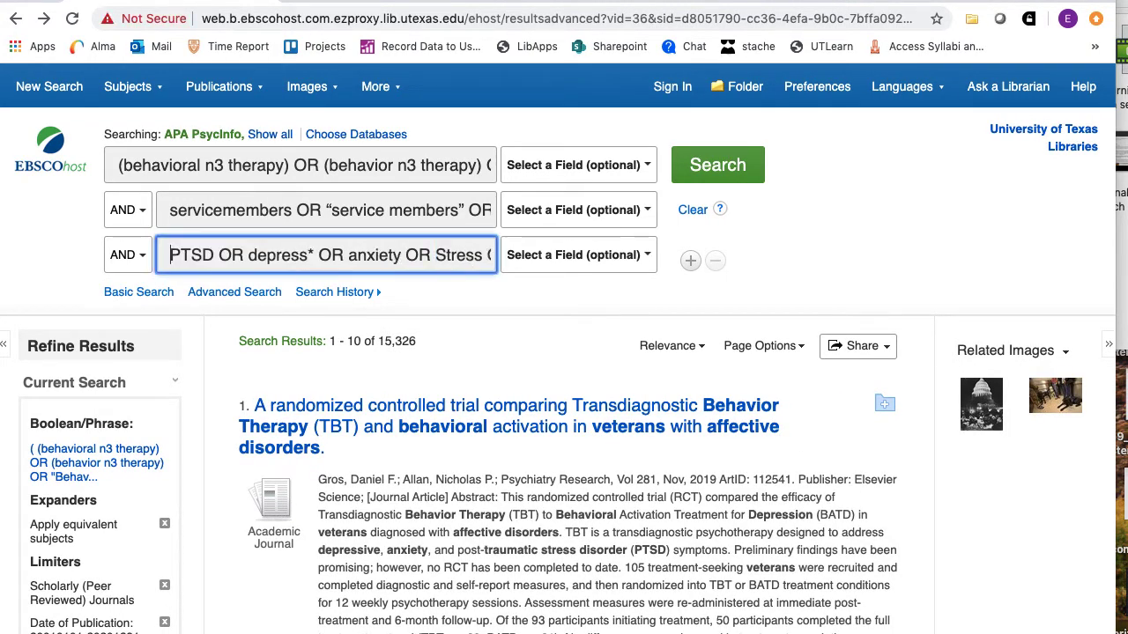
{"action": "triple_click", "coordinate": [222, 255]}
{"action": "type", "text": "PTSD"}
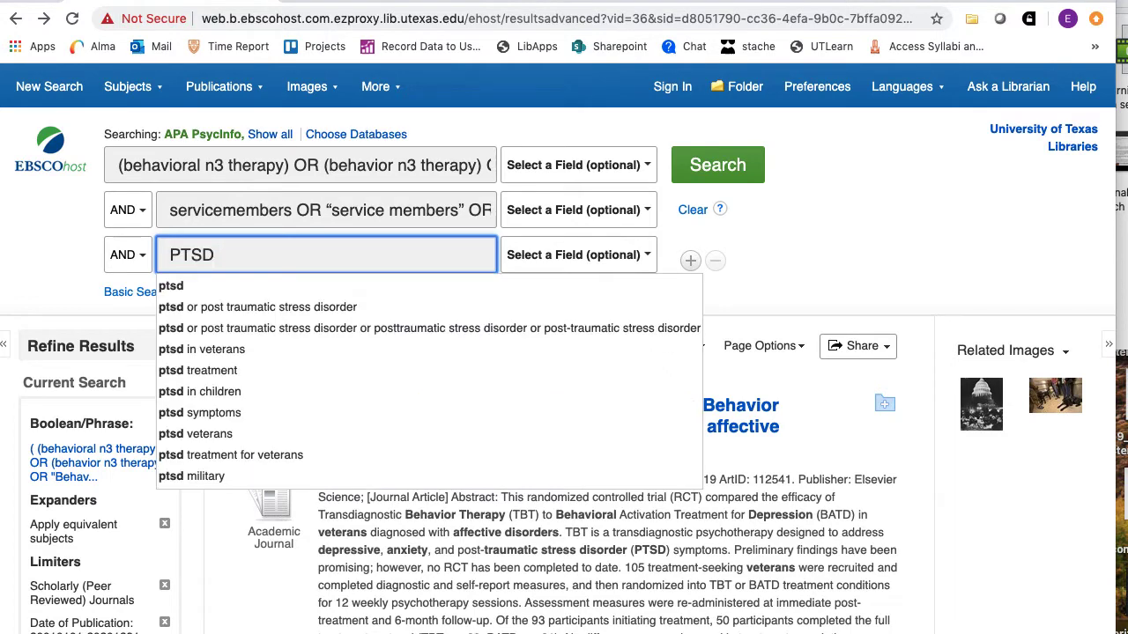
{"action": "type", "text": " OR \"post traumatic\" OR posttraumatic OR post-traumatic"}
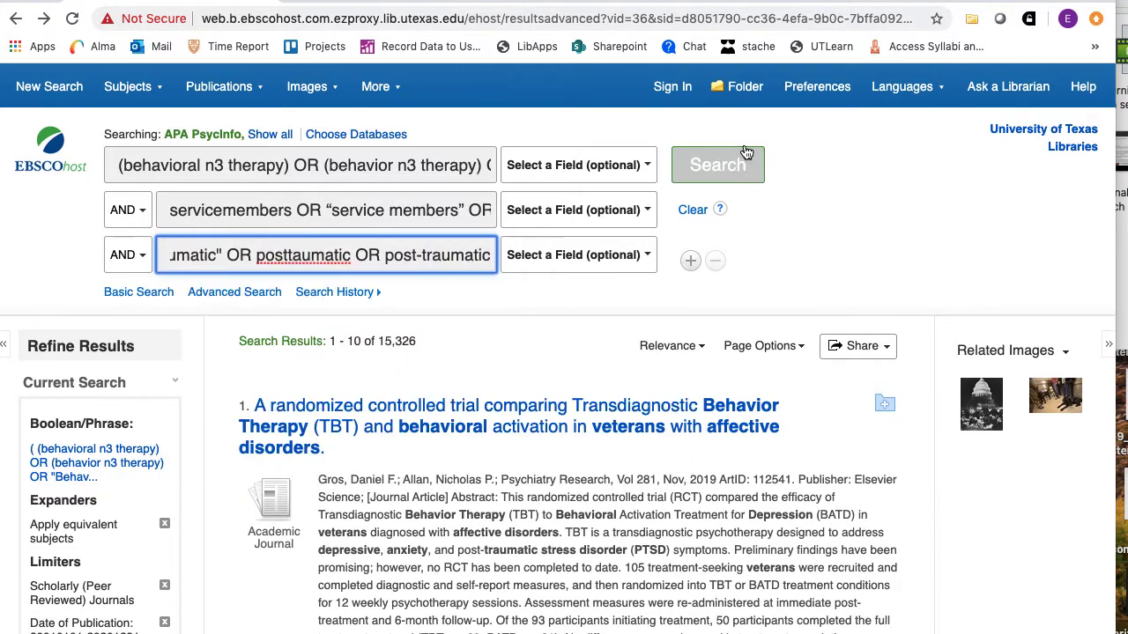
{"action": "left_click", "coordinate": [740, 165]}
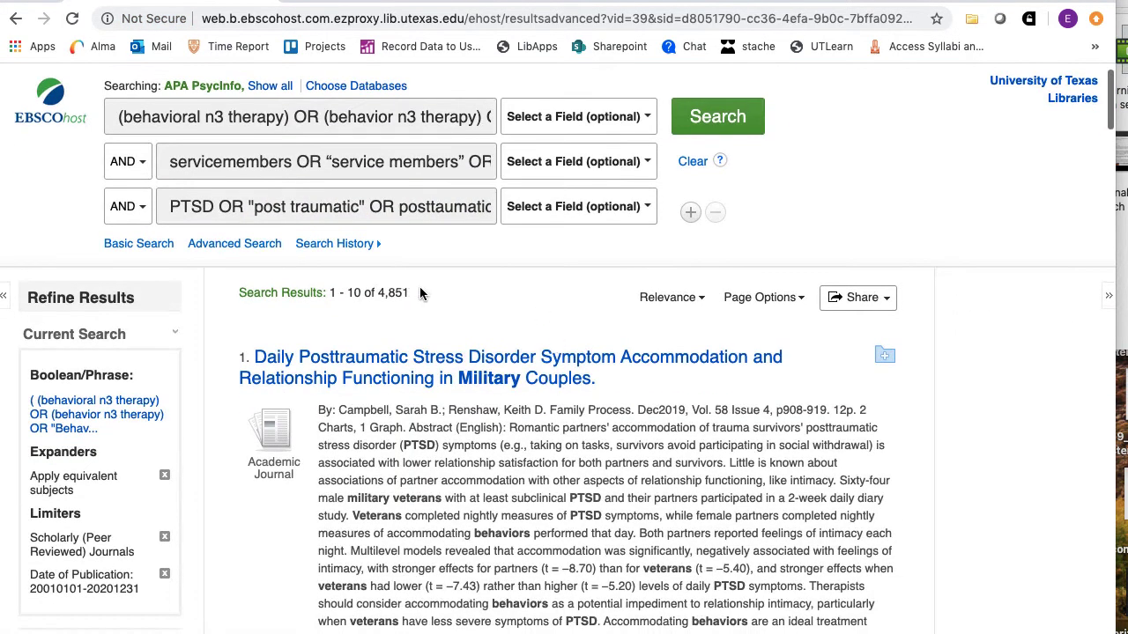
Step: Review the number of results for the PTSD search and examine the titles and abstracts of the first articles
{"action": "left_click_drag", "start_coordinate": [410, 292], "coordinate": [375, 291]}
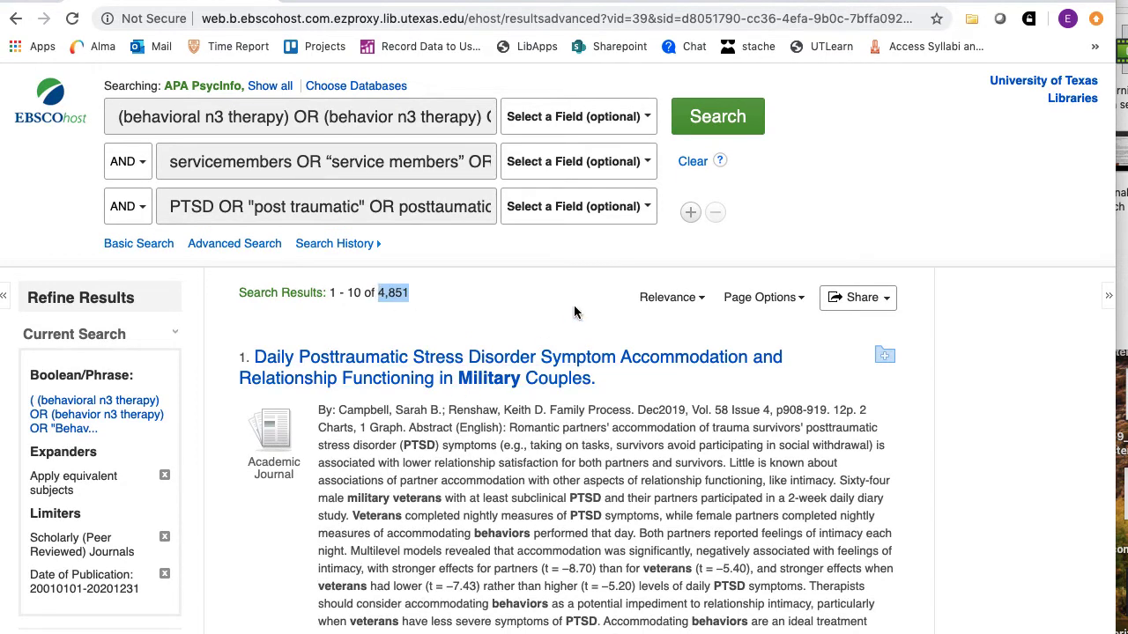
{"action": "left_click", "coordinate": [489, 300]}
{"action": "scroll", "coordinate": [490, 299], "scroll_direction": "down", "scroll_amount": 5}
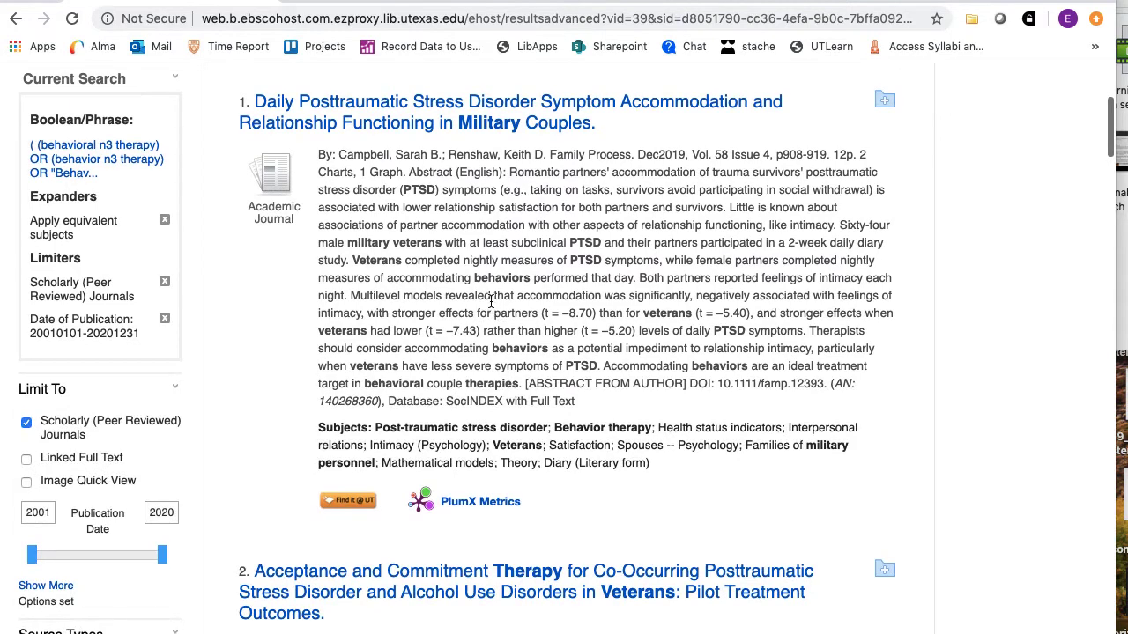
{"action": "scroll", "coordinate": [596, 427], "scroll_direction": "up", "scroll_amount": 6}
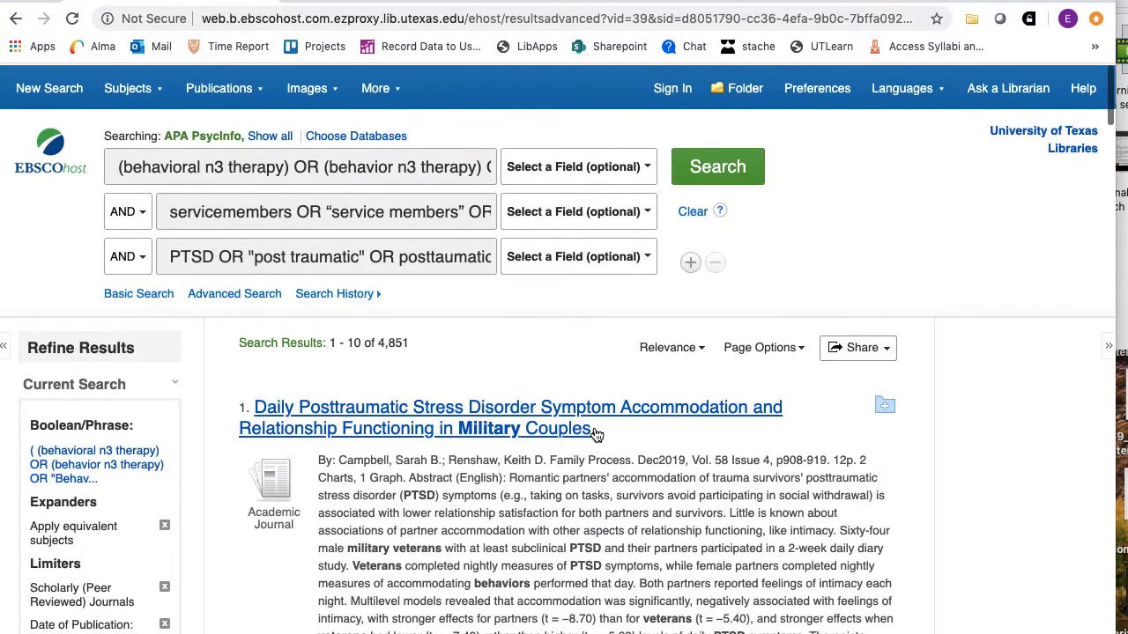
{"action": "scroll", "coordinate": [507, 329], "scroll_direction": "down", "scroll_amount": 2}
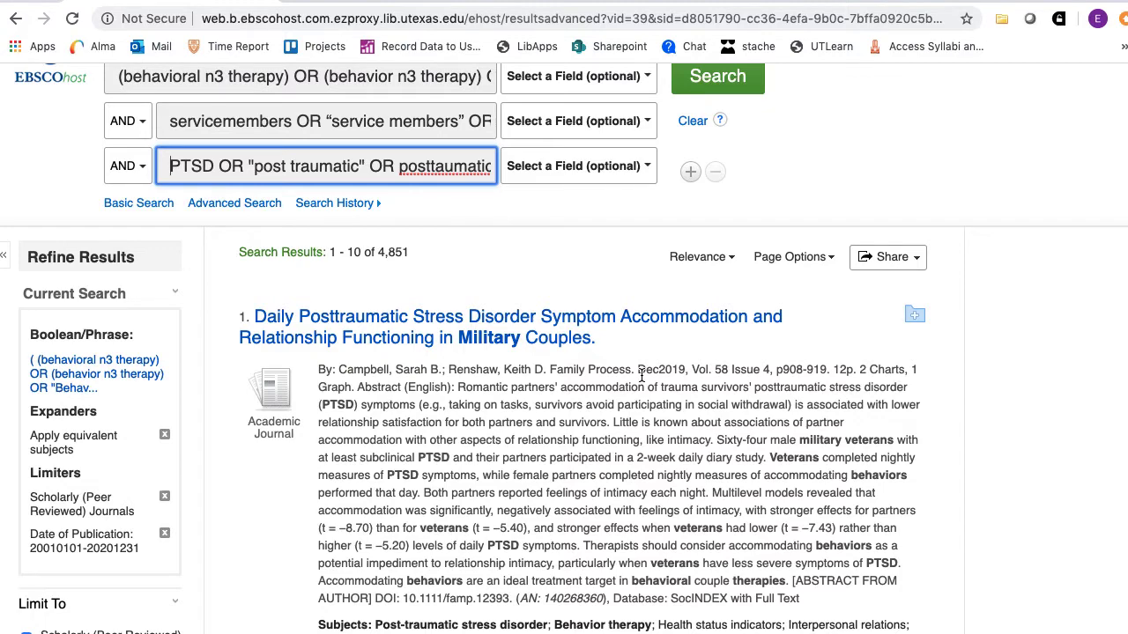
{"action": "scroll", "coordinate": [626, 397], "scroll_direction": "down", "scroll_amount": 3}
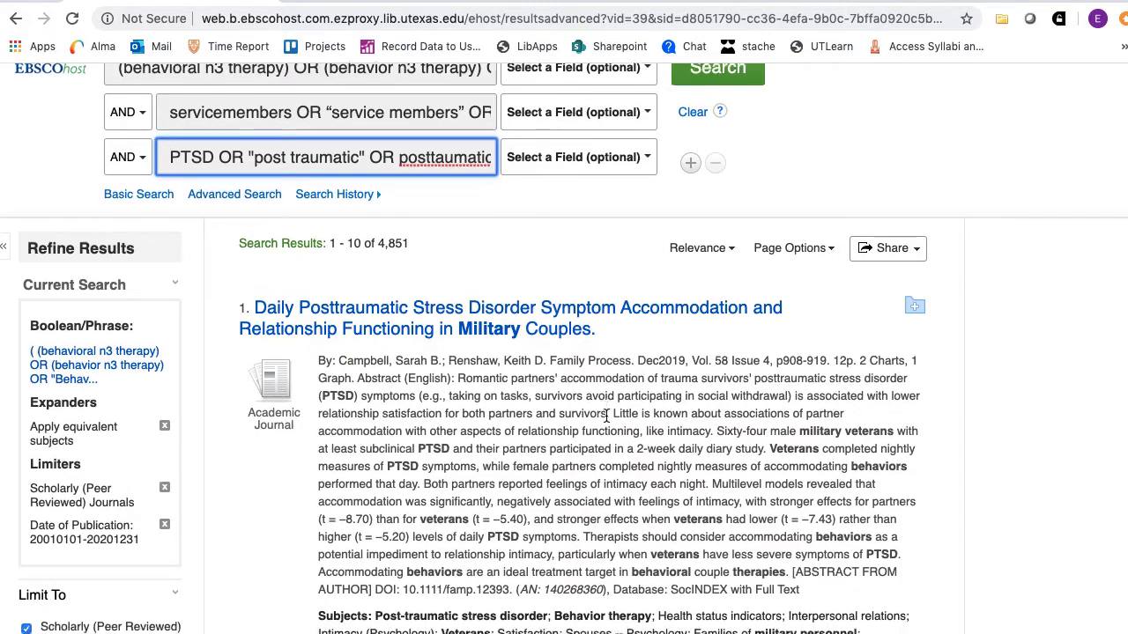
{"action": "scroll", "coordinate": [606, 416], "scroll_direction": "down", "scroll_amount": 6}
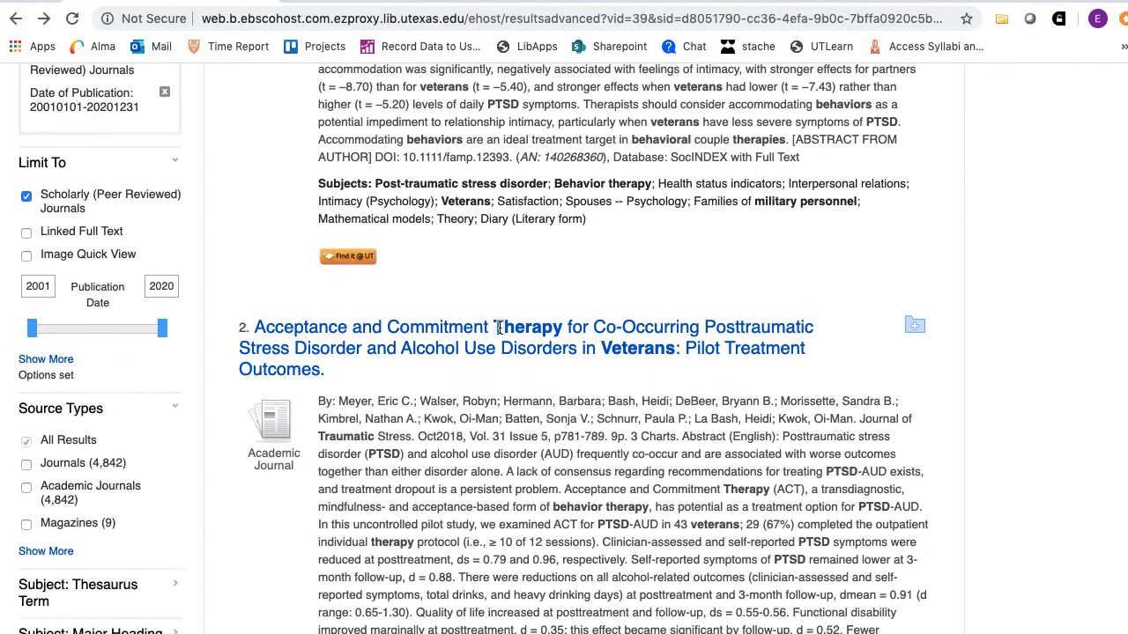
{"action": "scroll", "coordinate": [454, 391], "scroll_direction": "down", "scroll_amount": 8}
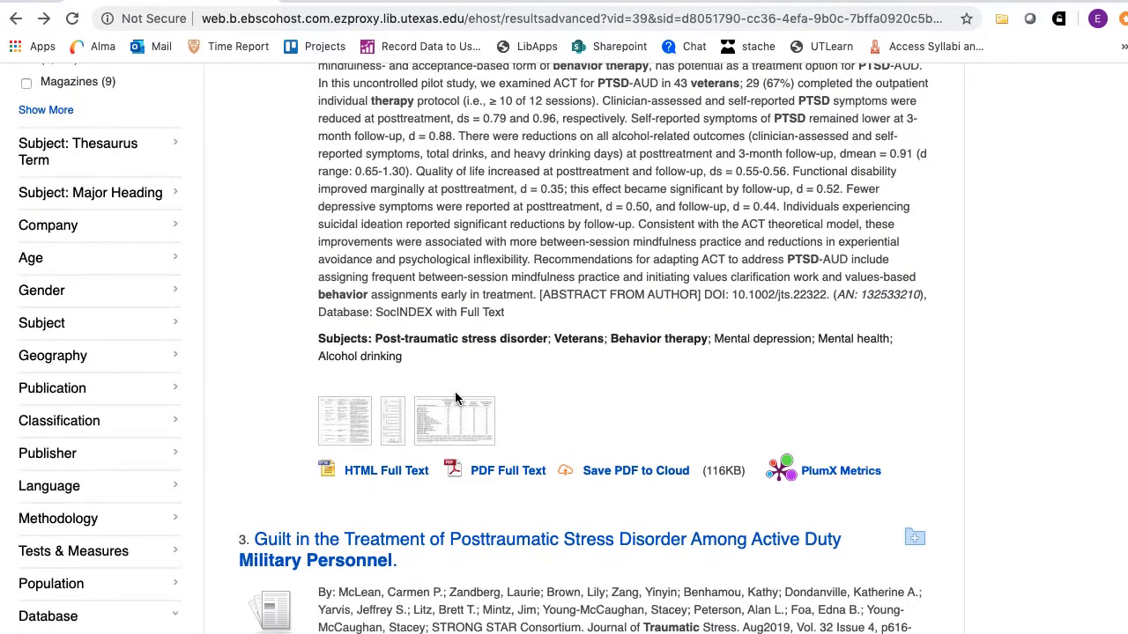
Step: Open the record for "Acceptance and Commitment Therapy for Co-Occurring Posttraumatic Stress Disorder and Alcohol Use Disorders in Veterans" and view its PDF full text
{"action": "scroll", "coordinate": [432, 141], "scroll_direction": "up", "scroll_amount": 4}
{"action": "left_click", "coordinate": [431, 141]}
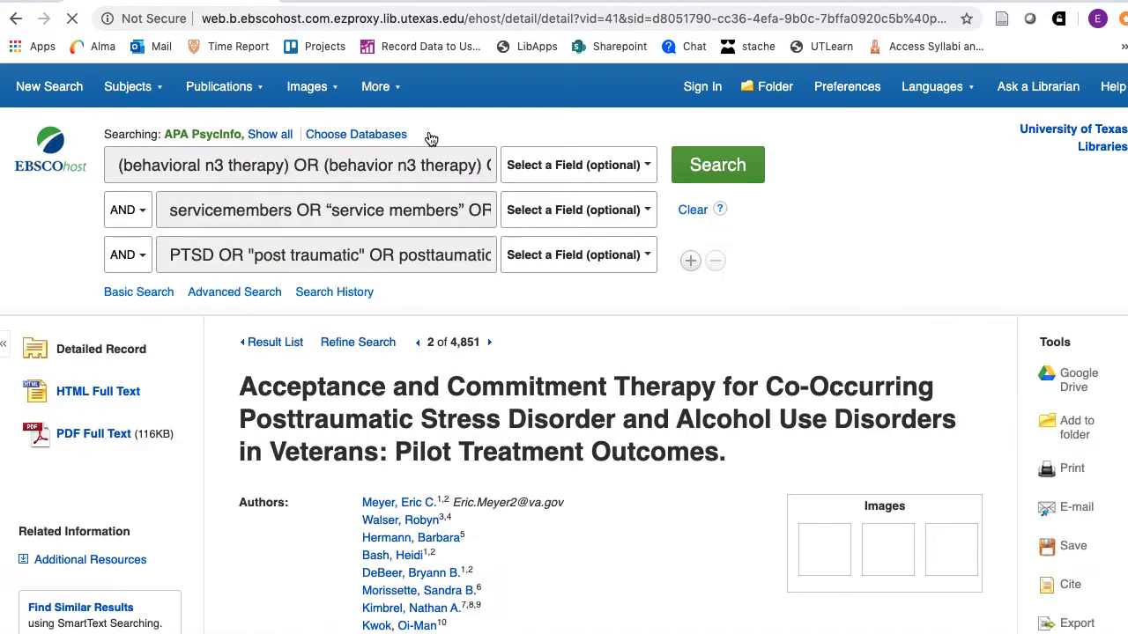
{"action": "scroll", "coordinate": [525, 316], "scroll_direction": "down", "scroll_amount": 4}
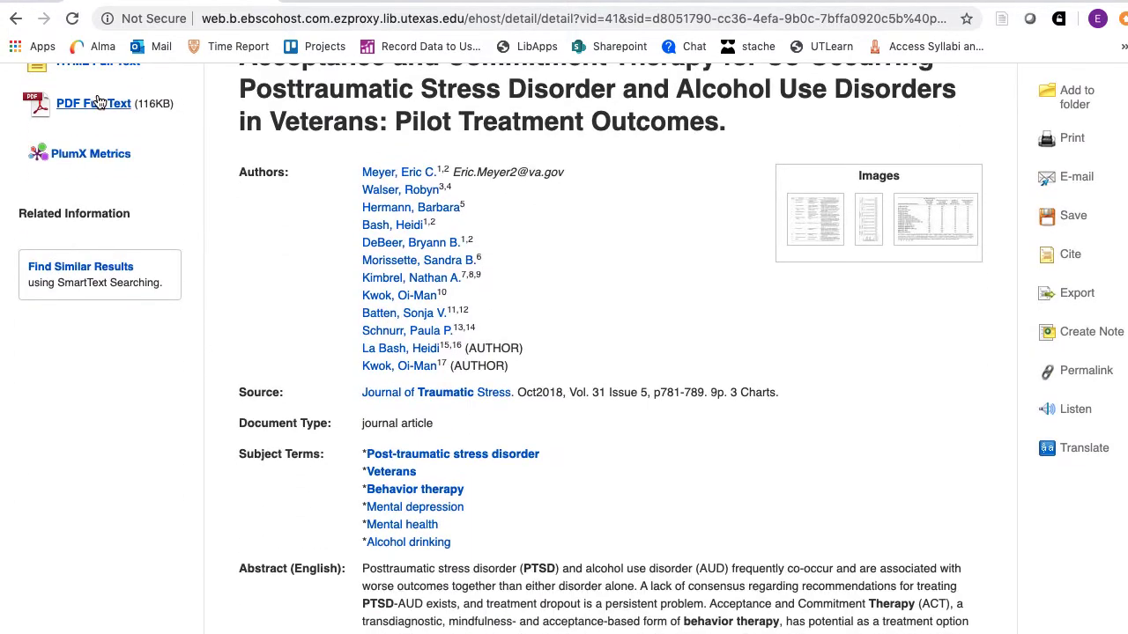
{"action": "left_click", "coordinate": [98, 104]}
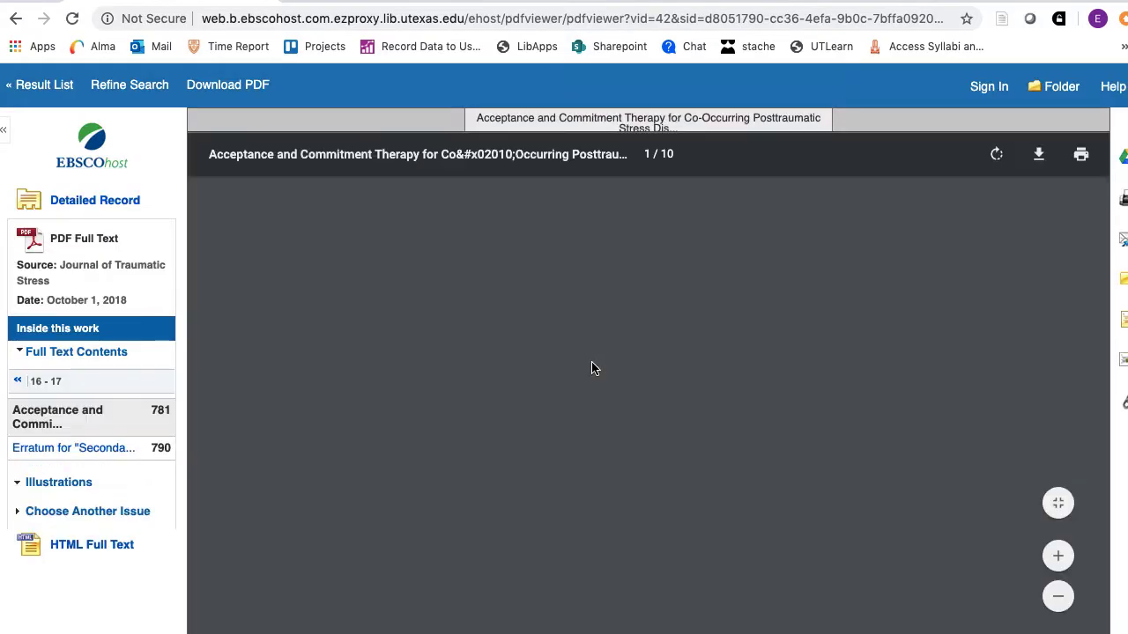
Step: Find the article's References section and highlight the publication year 1992 of the Alcohol Use Disorders Identification Test entry
{"action": "scroll", "coordinate": [593, 368], "scroll_direction": "down", "scroll_amount": 10}
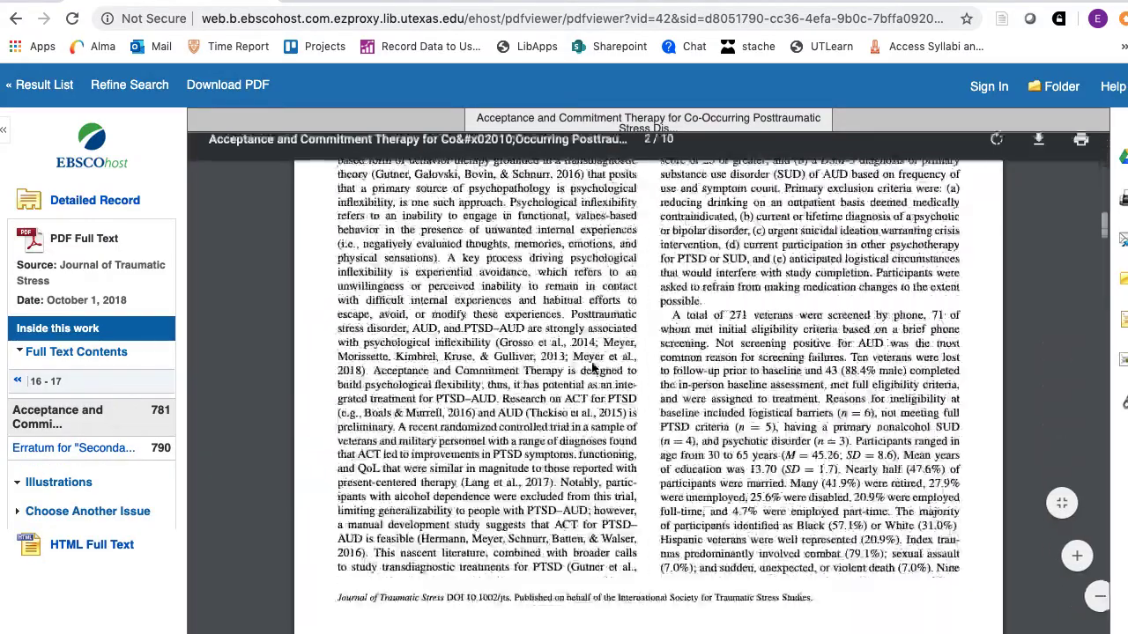
{"action": "scroll", "coordinate": [593, 368], "scroll_direction": "down", "scroll_amount": 20}
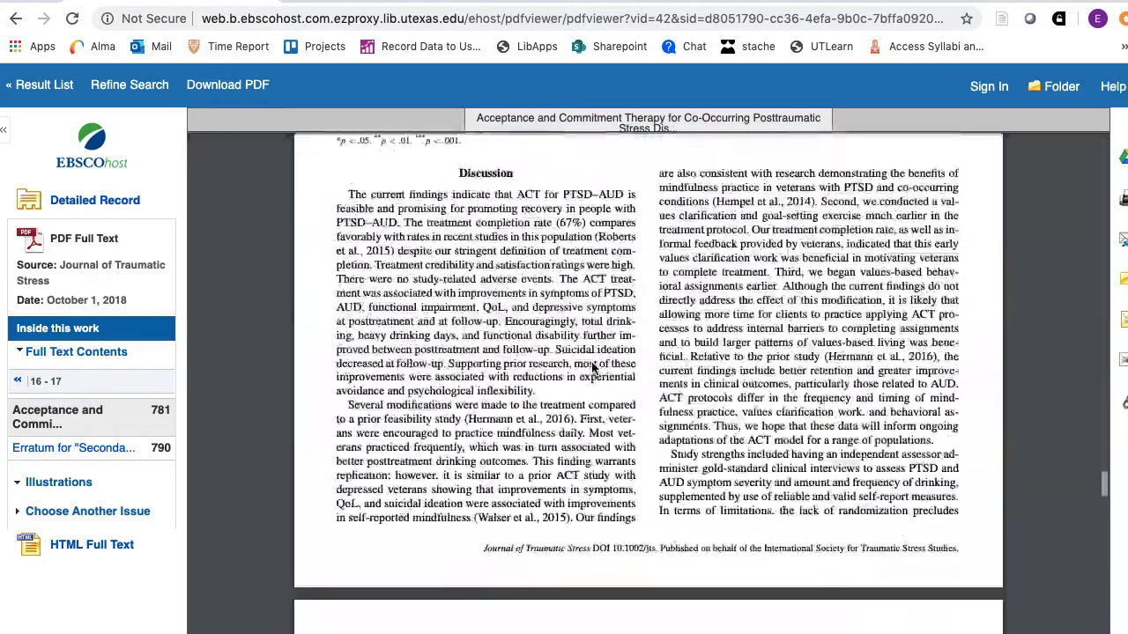
{"action": "scroll", "coordinate": [593, 368], "scroll_direction": "down", "scroll_amount": 15}
{"action": "scroll", "coordinate": [593, 369], "scroll_direction": "up", "scroll_amount": 6}
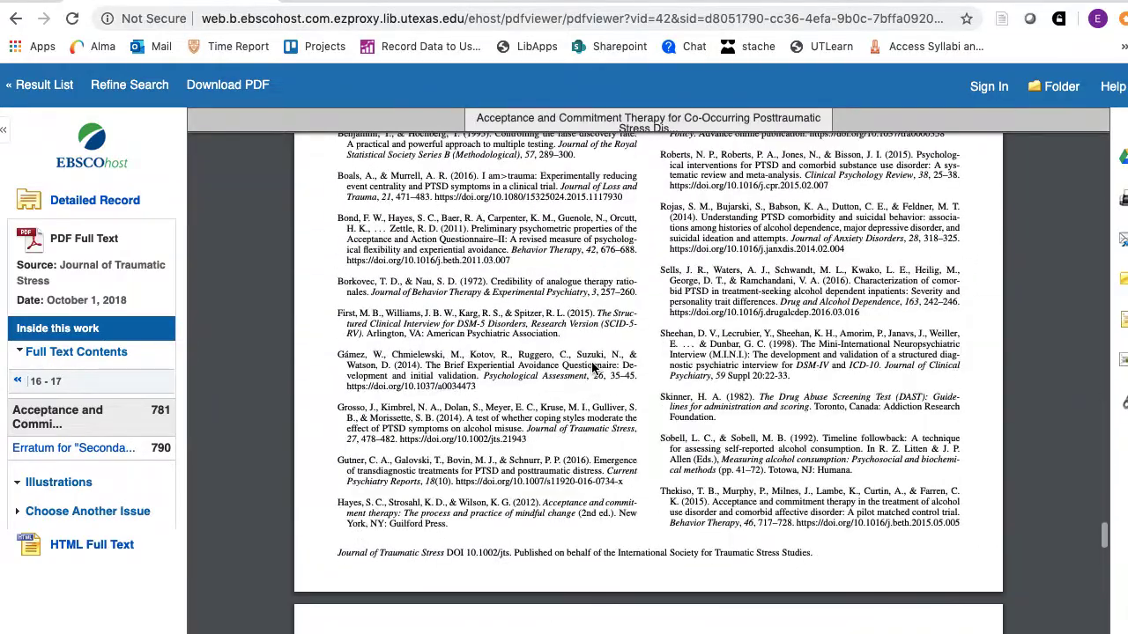
{"action": "scroll", "coordinate": [593, 369], "scroll_direction": "up", "scroll_amount": 5}
{"action": "scroll", "coordinate": [592, 368], "scroll_direction": "down", "scroll_amount": 2}
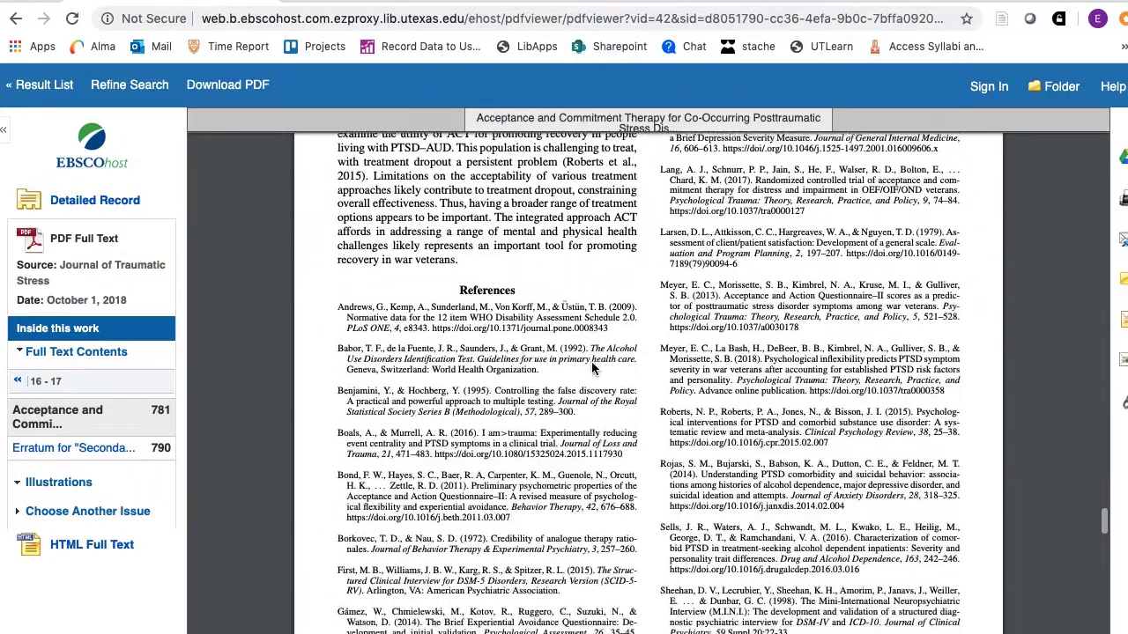
{"action": "scroll", "coordinate": [591, 361], "scroll_direction": "down", "scroll_amount": 1}
{"action": "left_click_drag", "start_coordinate": [558, 314], "coordinate": [587, 313]}
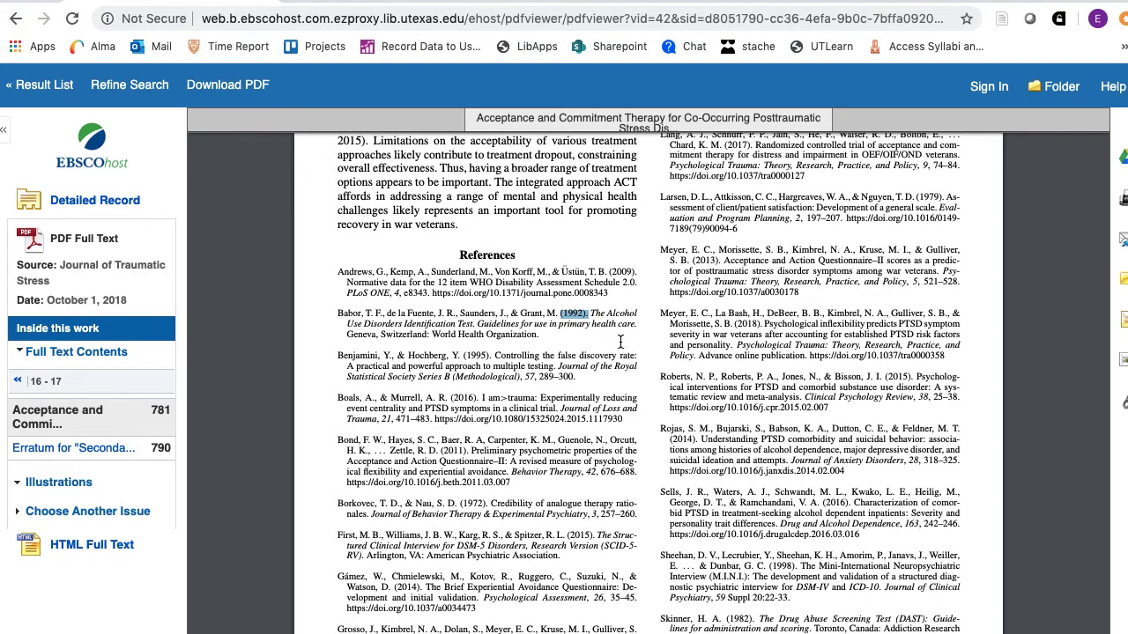
Step: Look through the rest of the article's reference list to its last page, and return to the title on the first page
{"action": "left_click", "coordinate": [621, 346]}
{"action": "scroll", "coordinate": [621, 344], "scroll_direction": "down", "scroll_amount": 7}
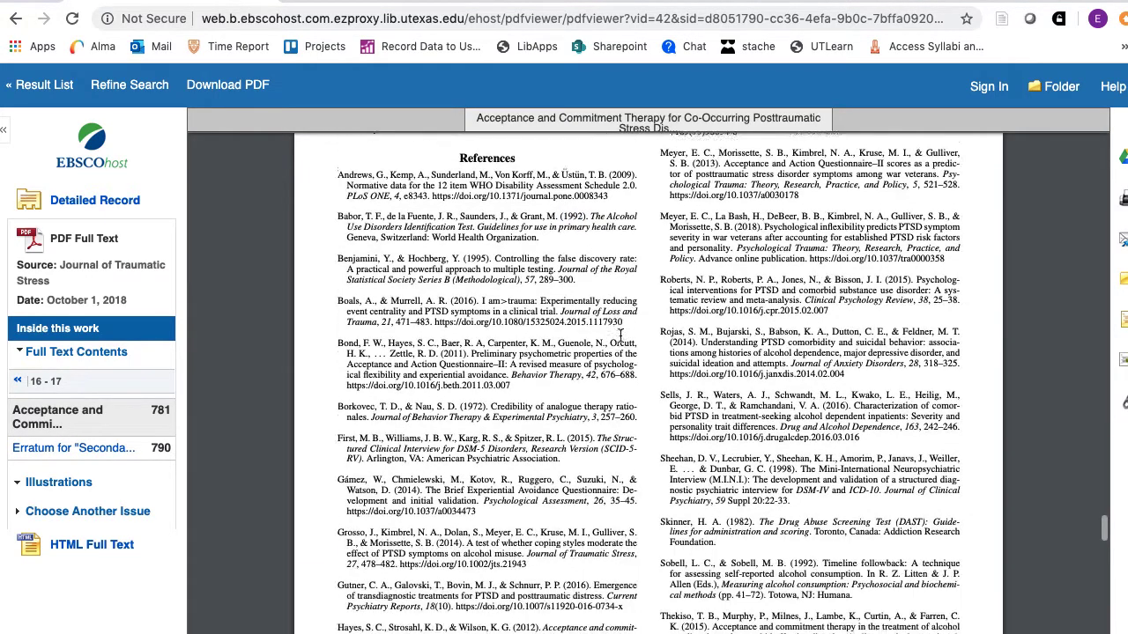
{"action": "scroll", "coordinate": [621, 335], "scroll_direction": "down", "scroll_amount": 12}
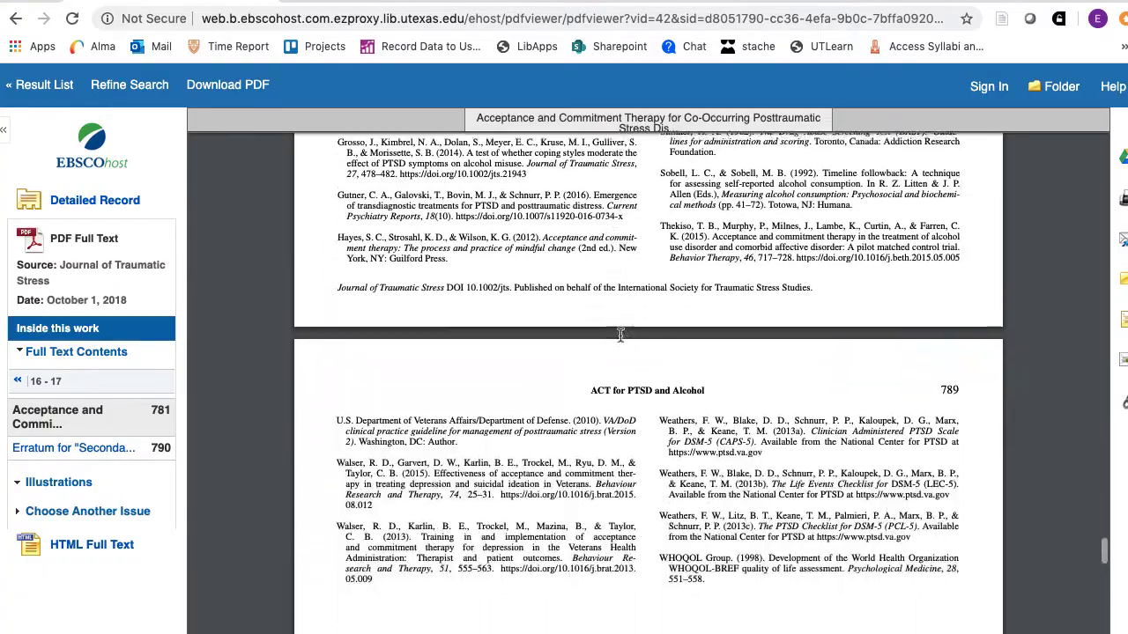
{"action": "scroll", "coordinate": [621, 336], "scroll_direction": "down", "scroll_amount": 3}
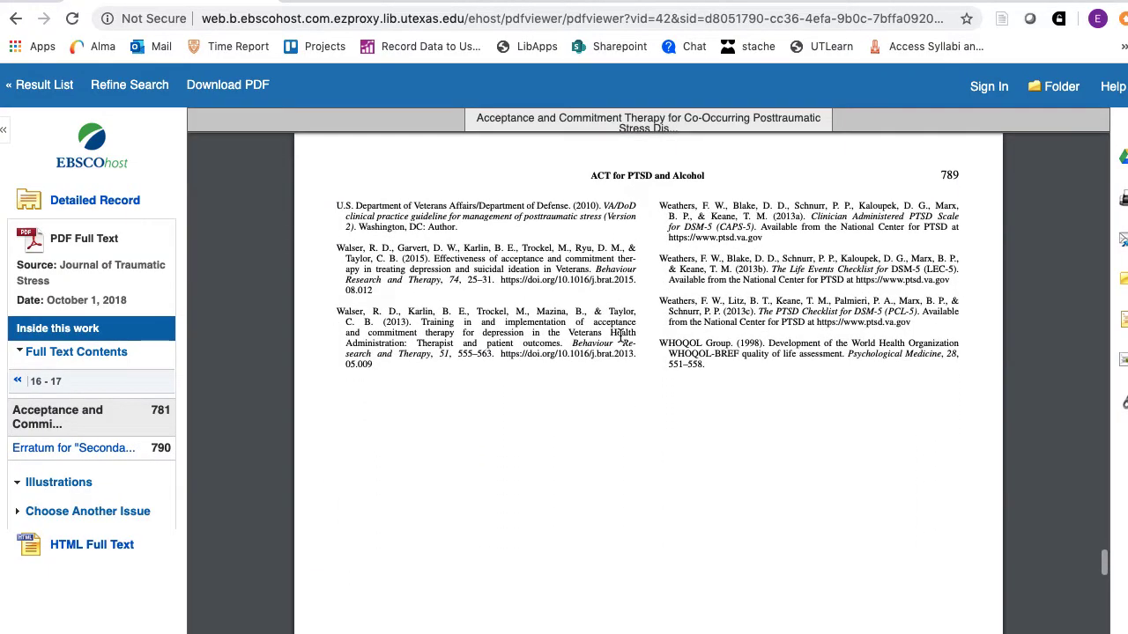
{"action": "scroll", "coordinate": [621, 337], "scroll_direction": "up", "scroll_amount": 20}
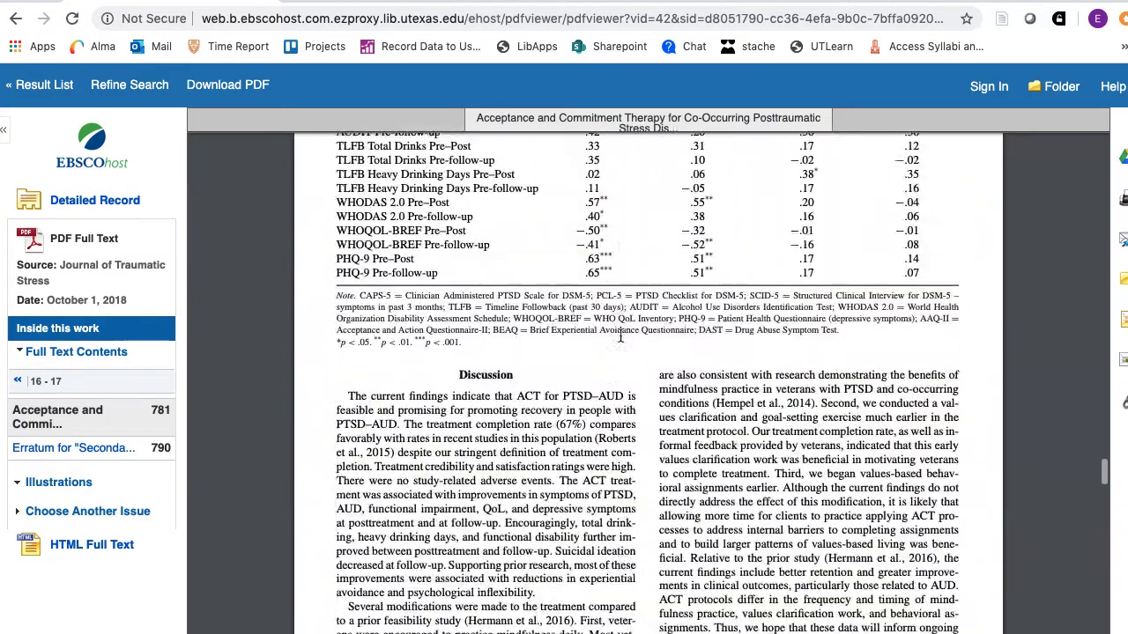
{"action": "scroll", "coordinate": [621, 339], "scroll_direction": "up", "scroll_amount": 20}
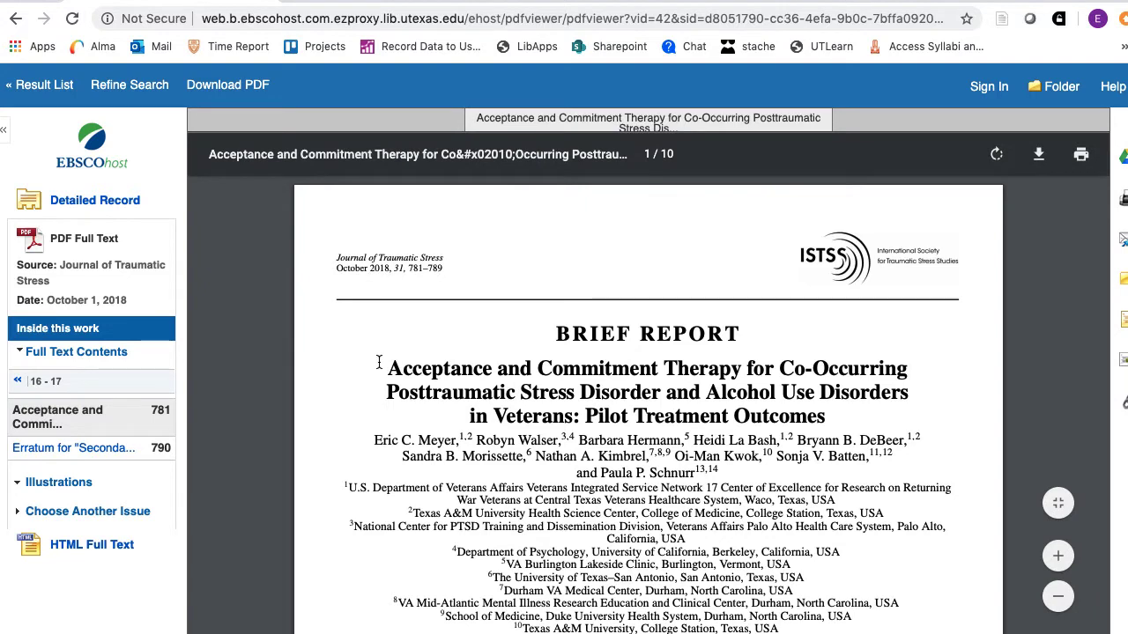
Step: Open Google Scholar in a new browser tab
{"action": "left_click", "coordinate": [307, 1]}
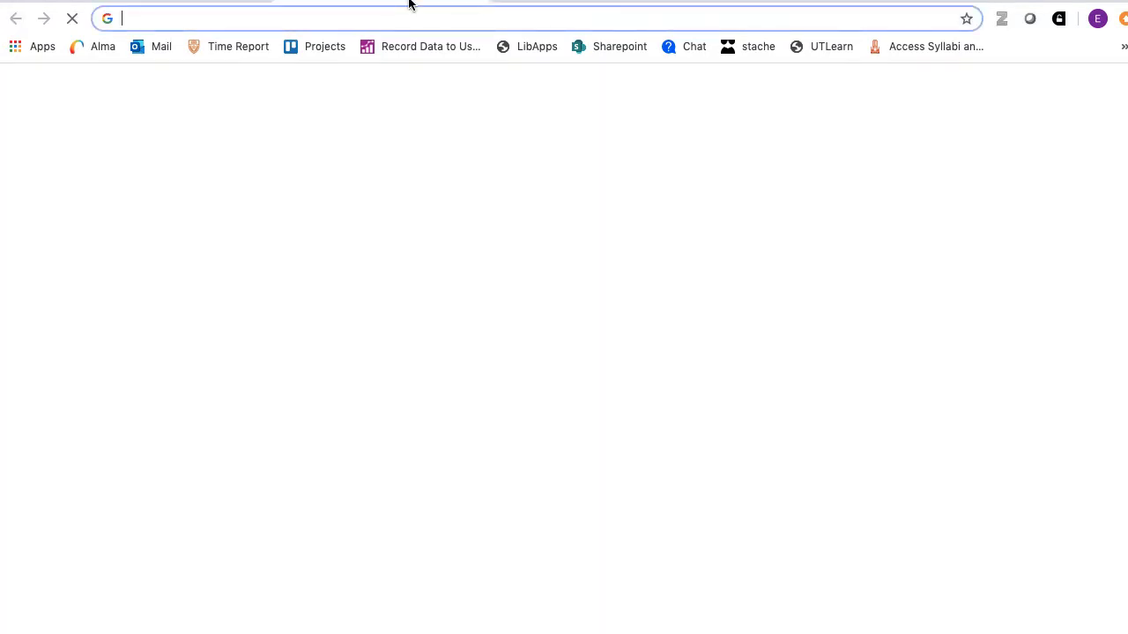
{"action": "type", "text": "schola"}
{"action": "key", "text": "Return"}
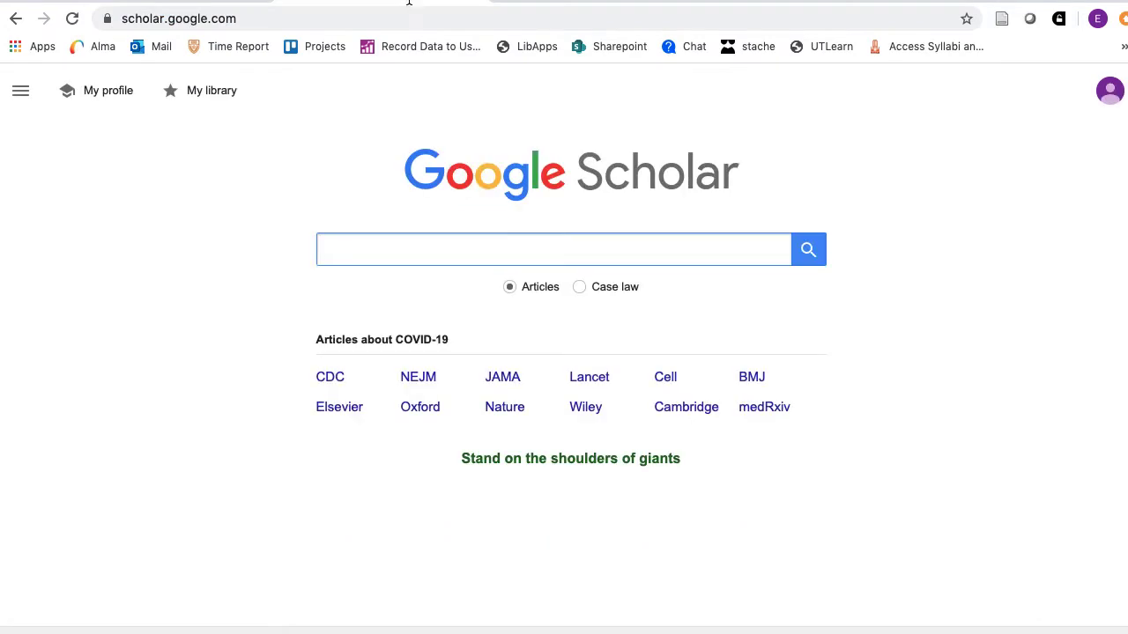
Step: Search for the article "Psychiatric Aeromedical Evacuations of Deployed Active Duty U.S. Military Personnel" and list the articles that cite it
{"action": "key", "text": "super+v"}
{"action": "key", "text": "Return"}
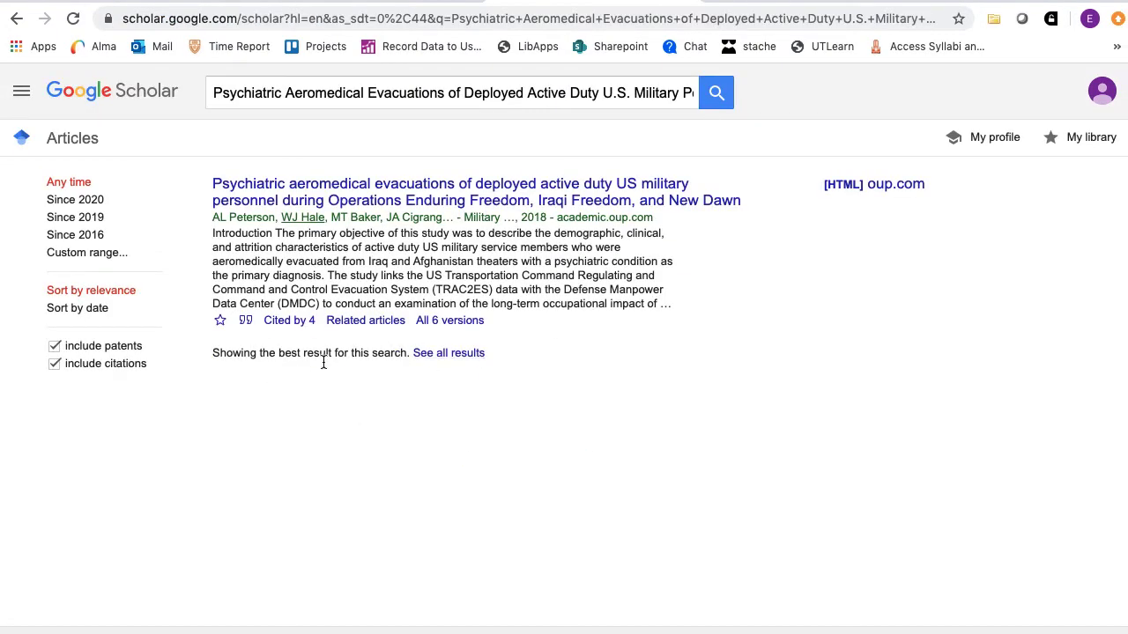
{"action": "left_click", "coordinate": [287, 322]}
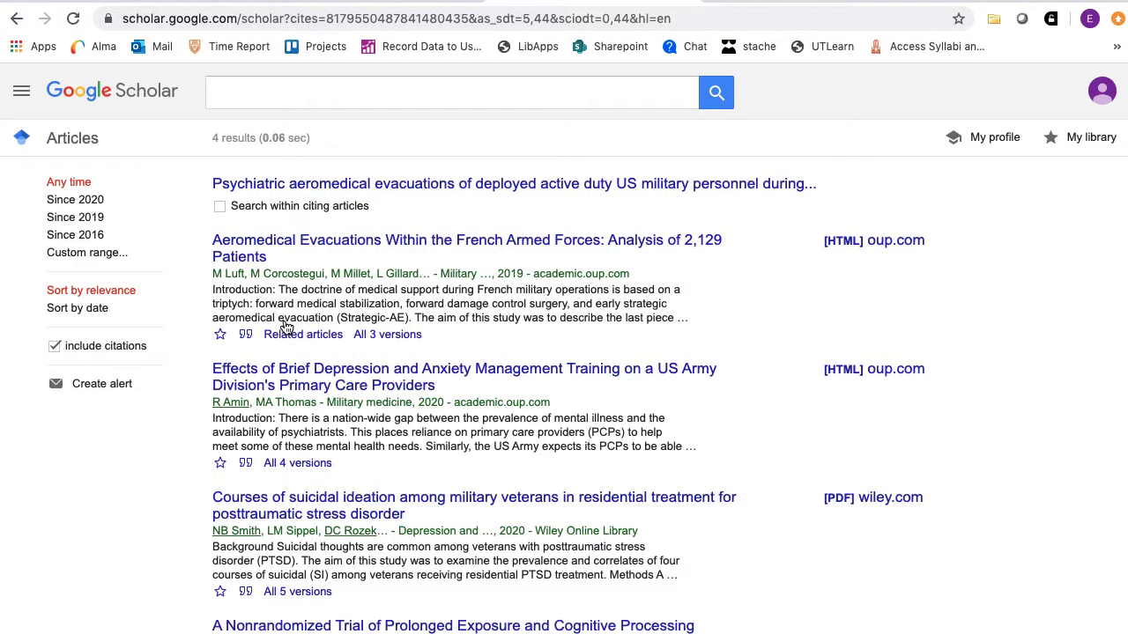
{"action": "scroll", "coordinate": [536, 430], "scroll_direction": "down", "scroll_amount": 3}
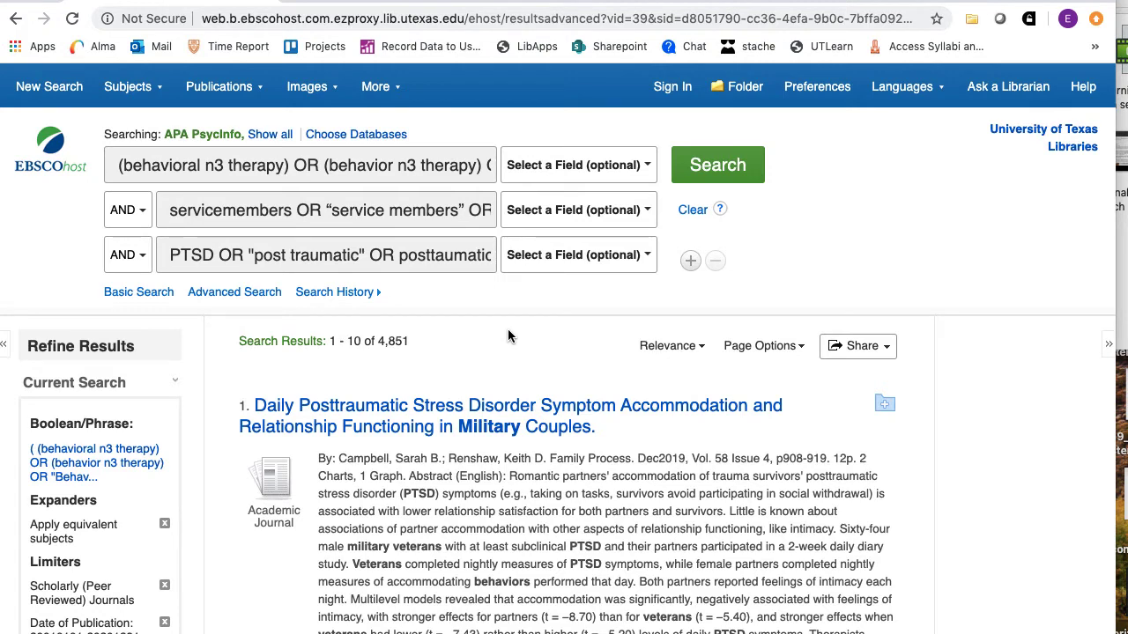
{"action": "scroll", "coordinate": [508, 335], "scroll_direction": "down", "scroll_amount": 1}
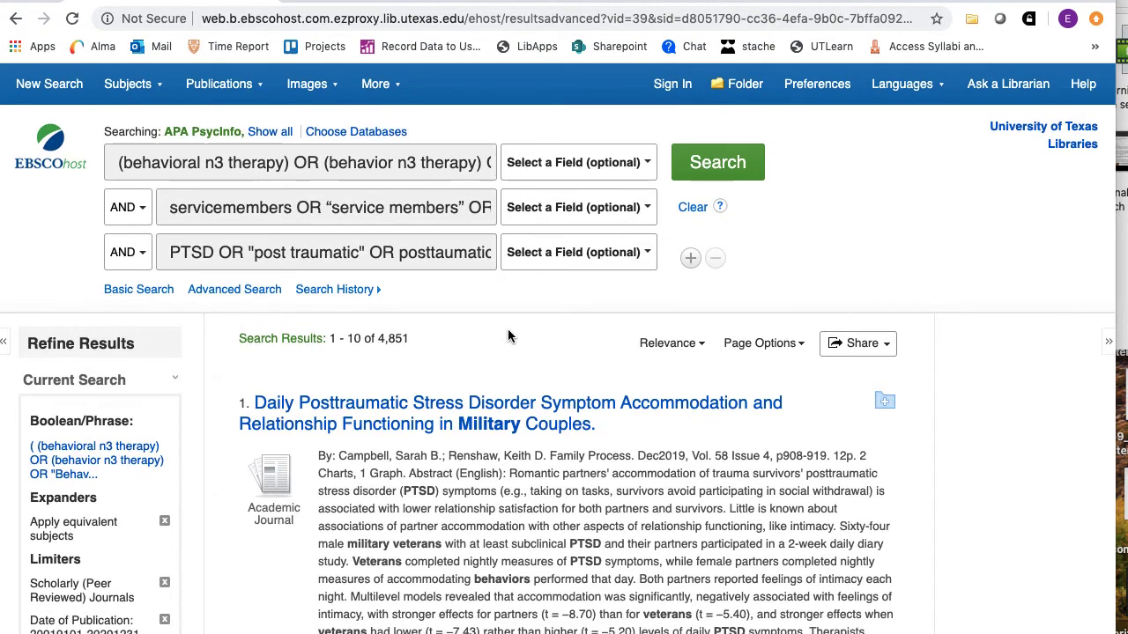
{"action": "scroll", "coordinate": [508, 331], "scroll_direction": "down", "scroll_amount": 2}
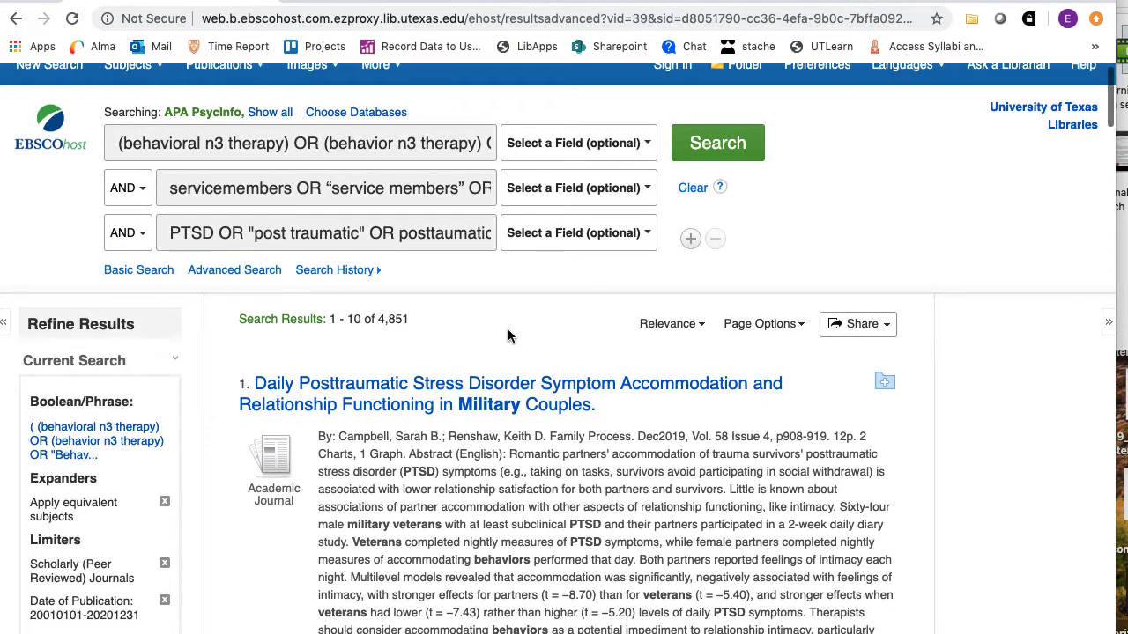
{"action": "scroll", "coordinate": [508, 331], "scroll_direction": "down", "scroll_amount": 1}
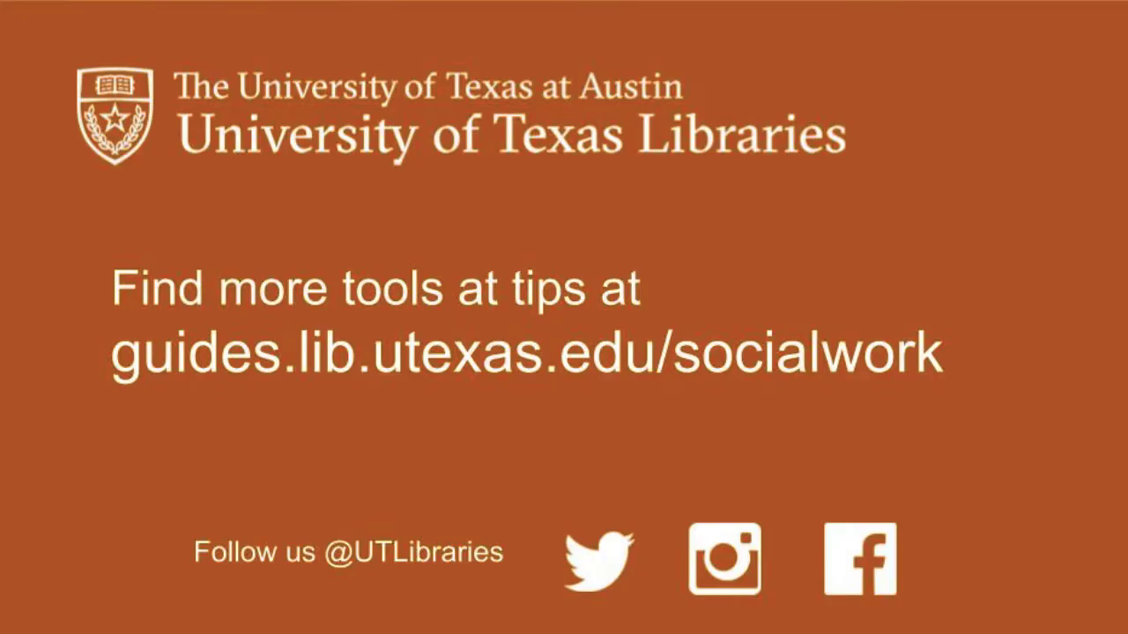